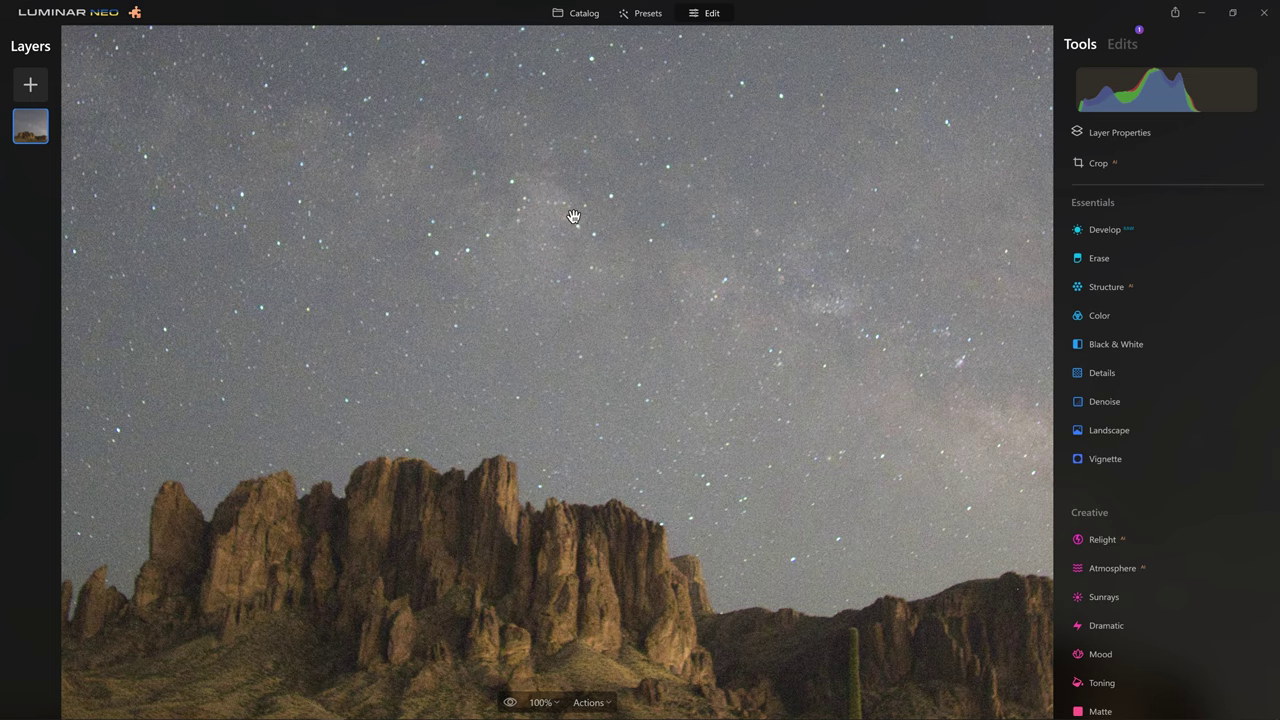
{"action": "left_click_drag", "start_coordinate": [242, 177], "coordinate": [898, 536]}
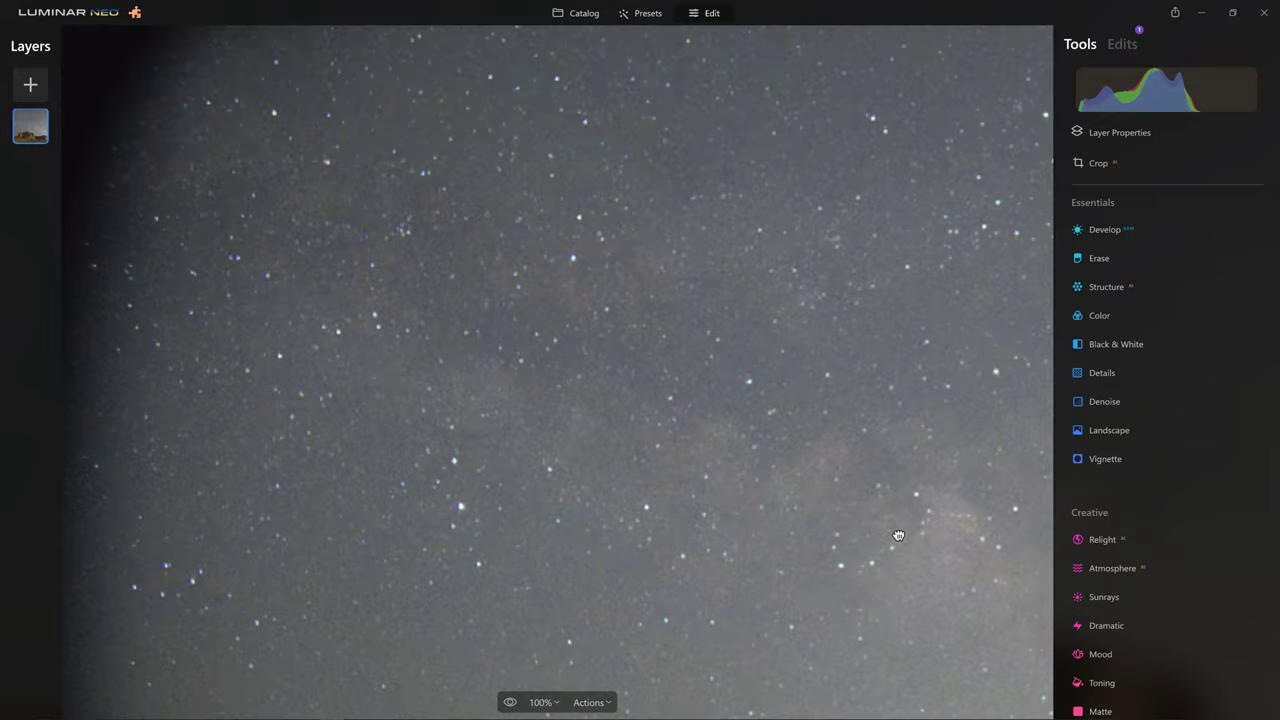
{"action": "left_click", "coordinate": [760, 254]}
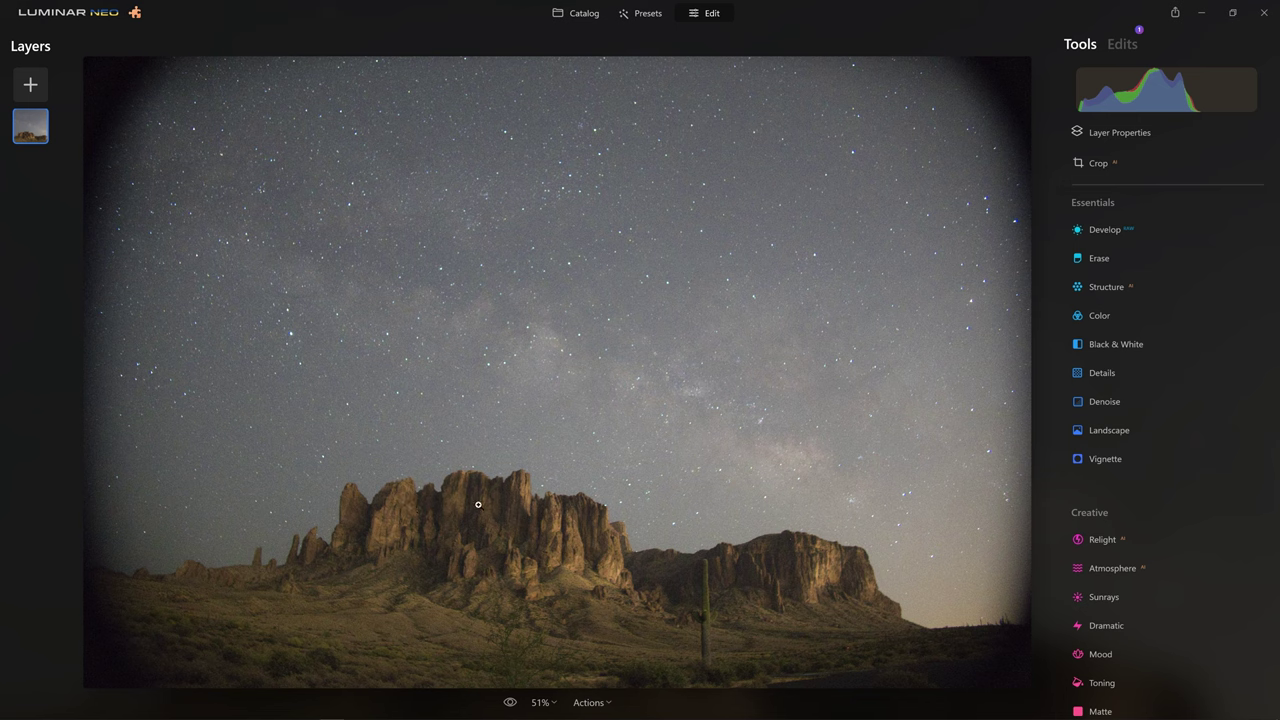
{"action": "scroll", "coordinate": [529, 490], "scroll_direction": "up", "scroll_amount": 5}
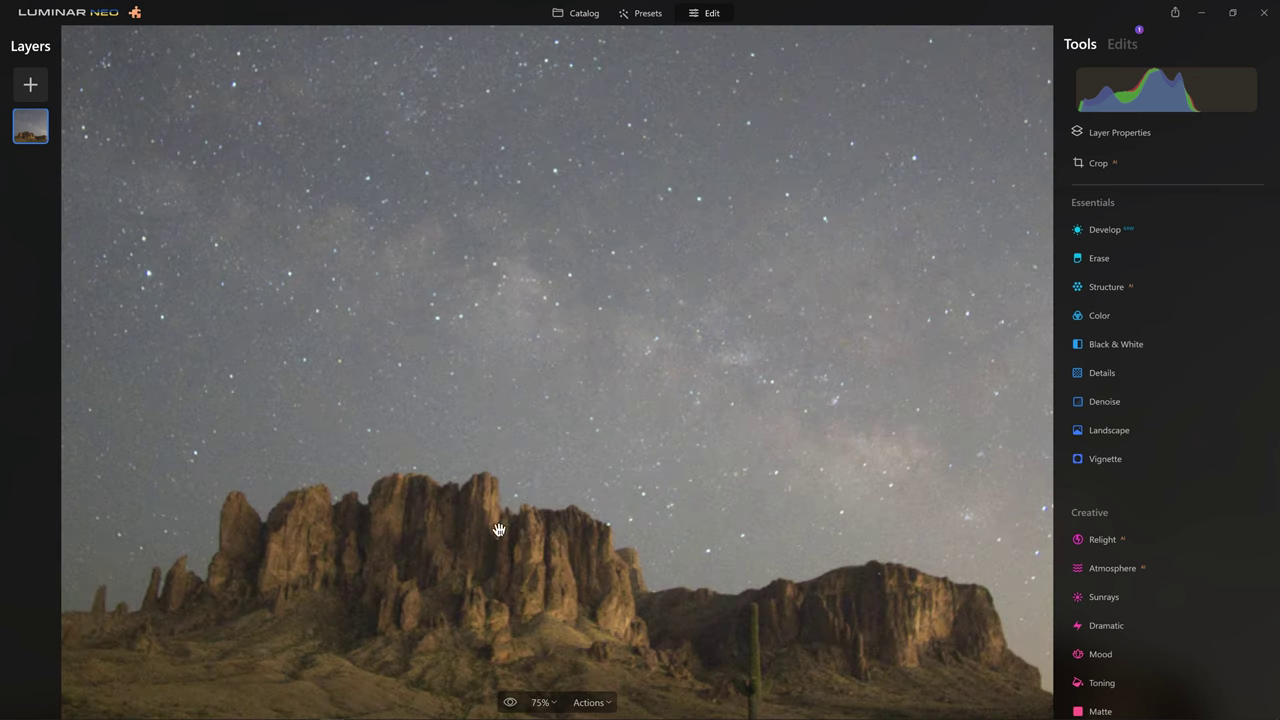
{"action": "scroll", "coordinate": [470, 420], "scroll_direction": "down", "scroll_amount": 5}
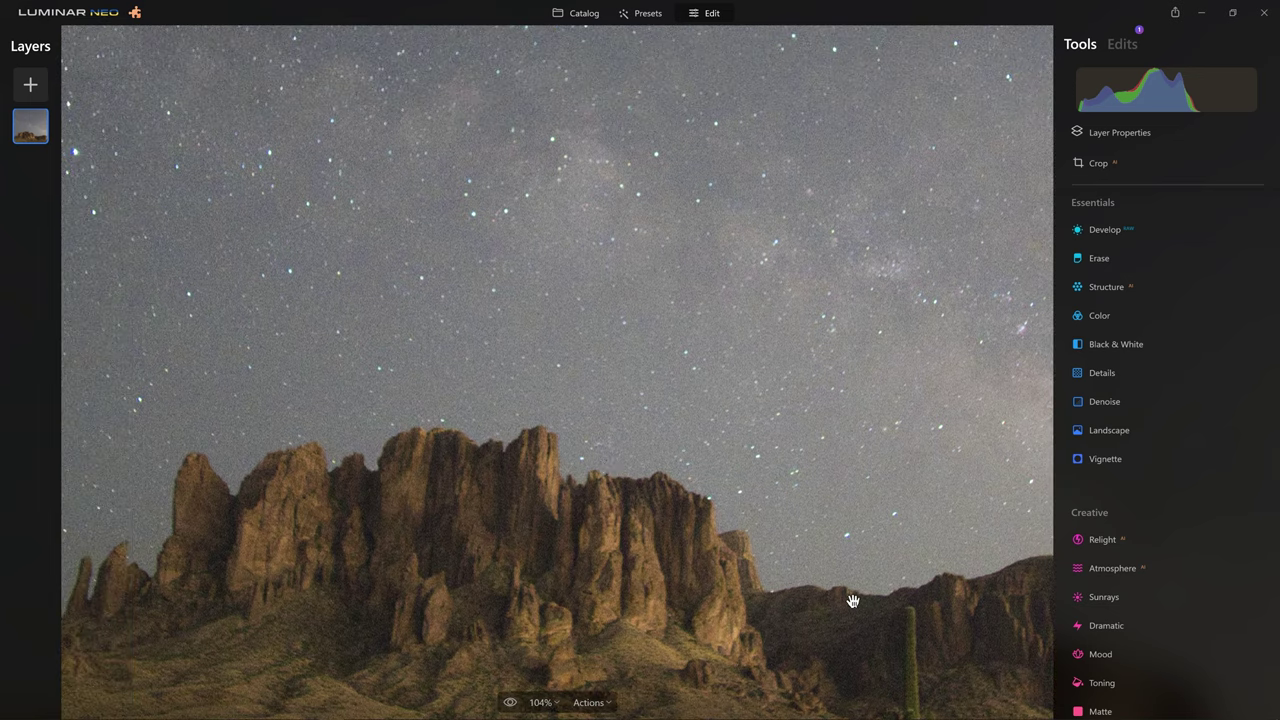
{"action": "left_click_drag", "start_coordinate": [346, 220], "coordinate": [457, 592]}
{"action": "left_click_drag", "start_coordinate": [449, 248], "coordinate": [730, 590]}
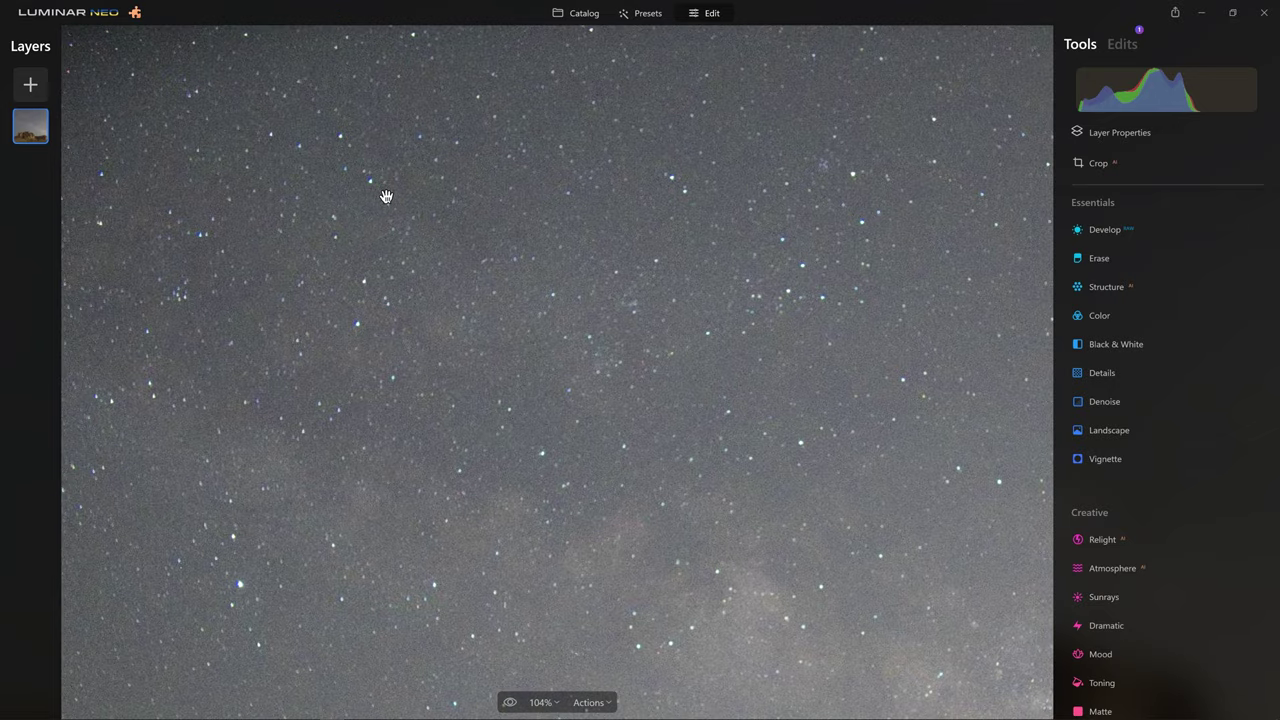
{"action": "scroll", "coordinate": [349, 117], "scroll_direction": "up", "scroll_amount": 4}
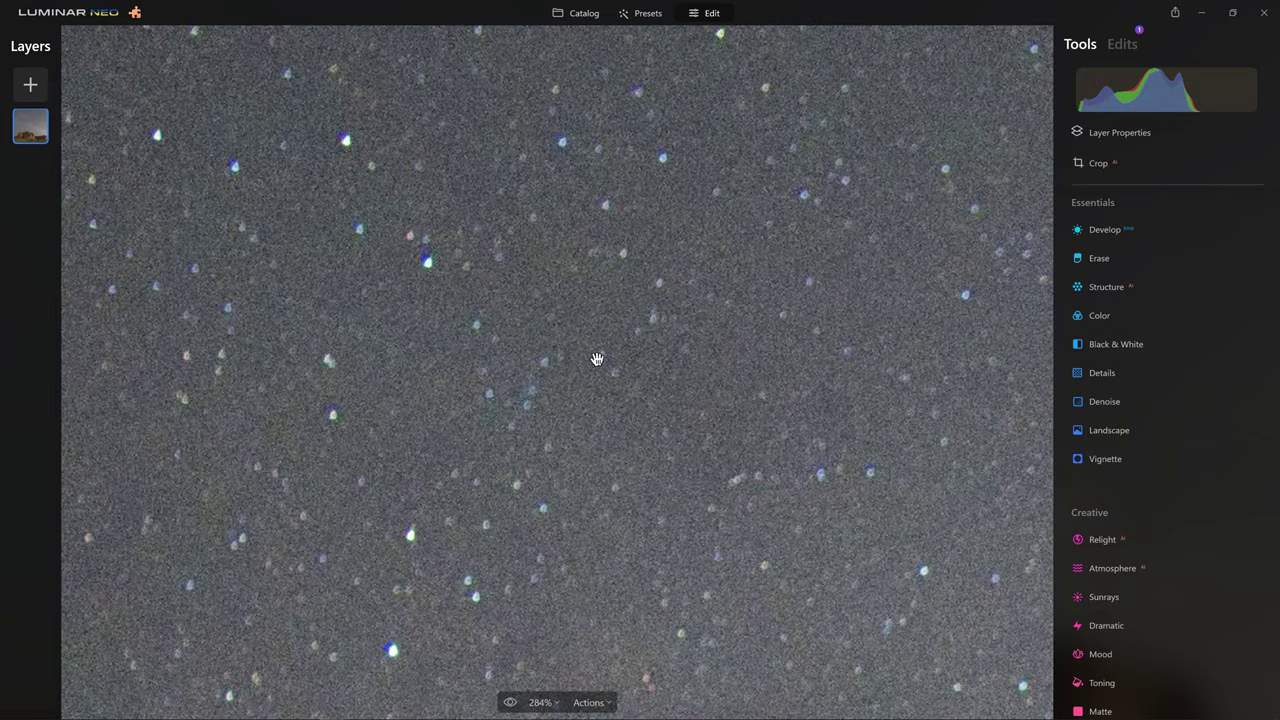
{"action": "scroll", "coordinate": [745, 518], "scroll_direction": "up", "scroll_amount": 2}
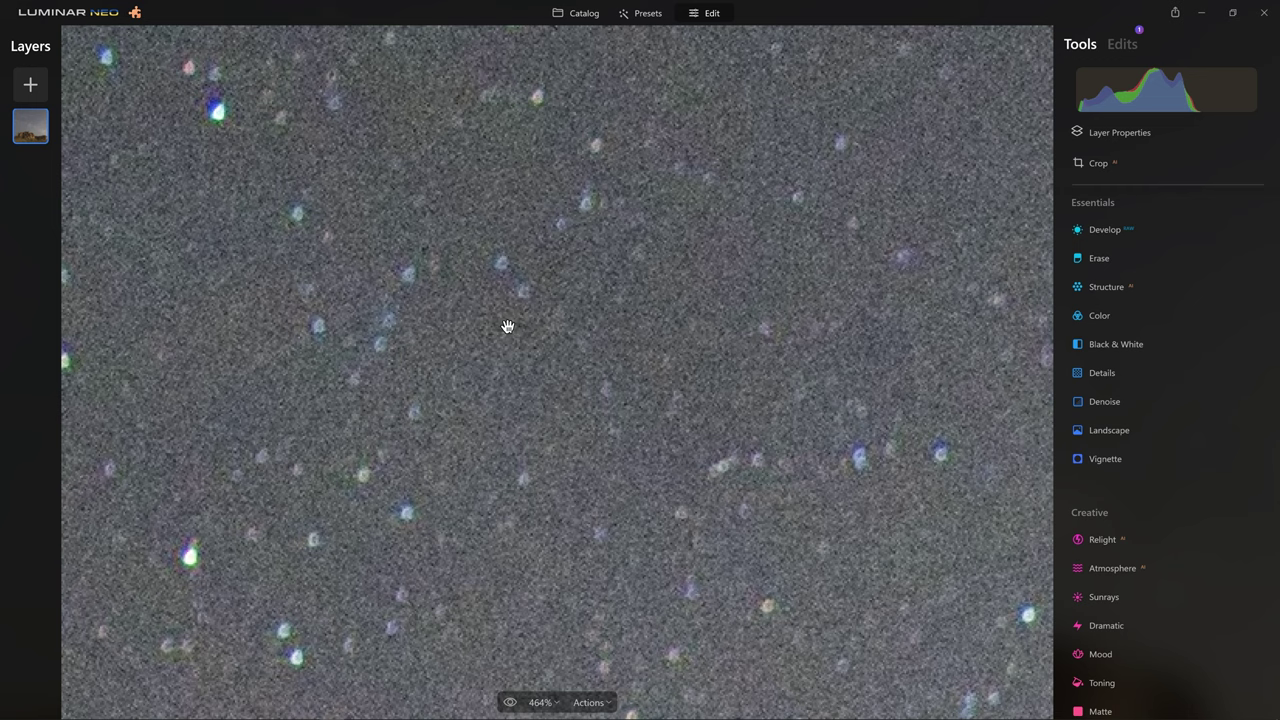
{"action": "scroll", "coordinate": [507, 326], "scroll_direction": "down", "scroll_amount": 8}
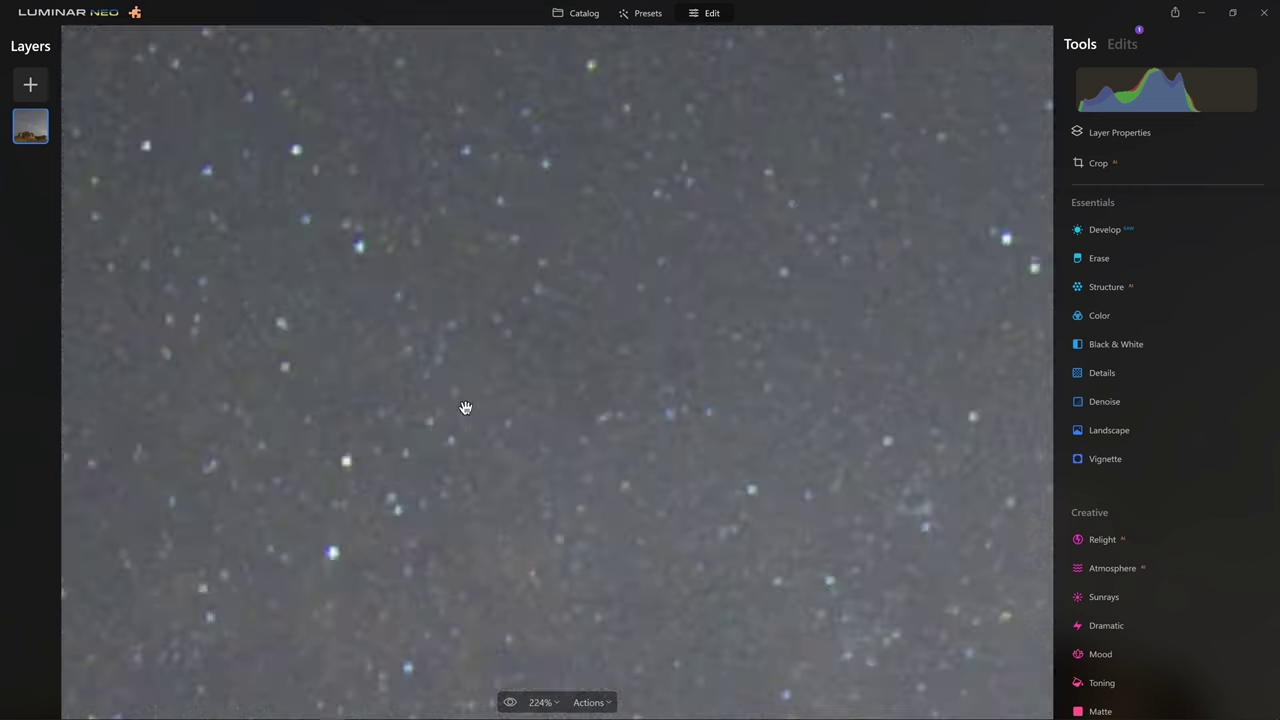
{"action": "scroll", "coordinate": [463, 419], "scroll_direction": "up", "scroll_amount": 1}
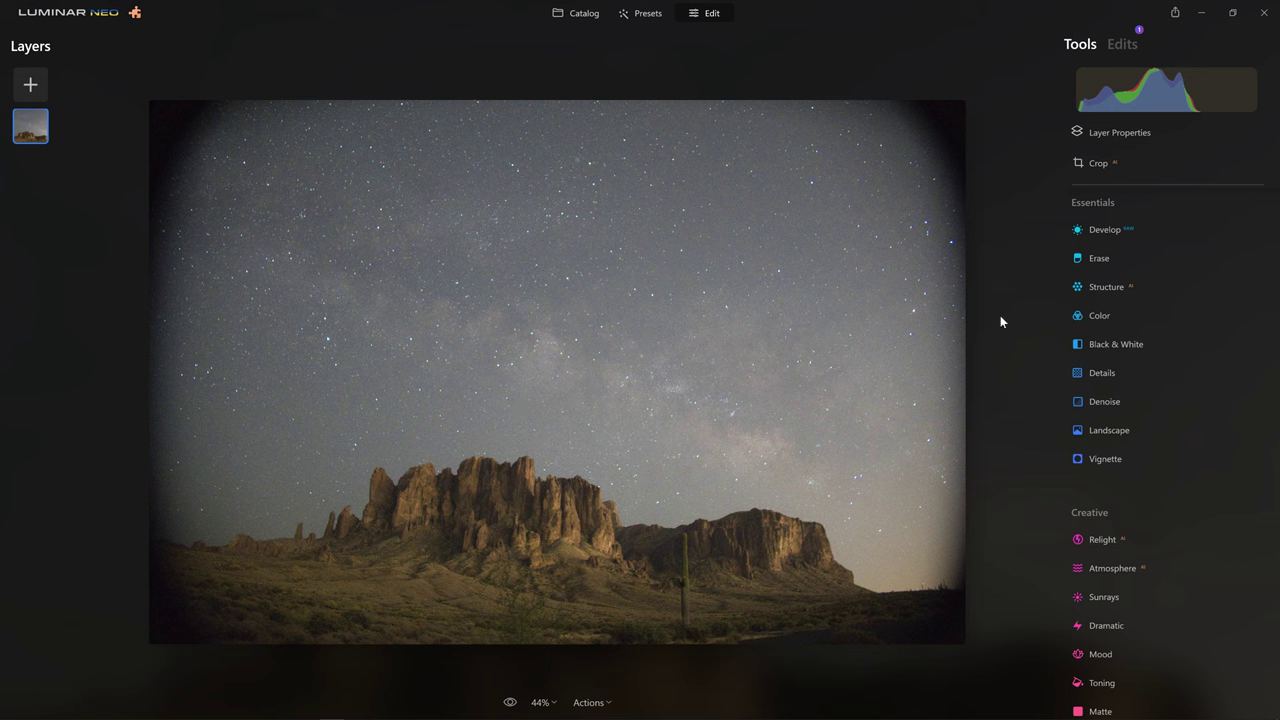
{"action": "left_click", "coordinate": [1104, 229]}
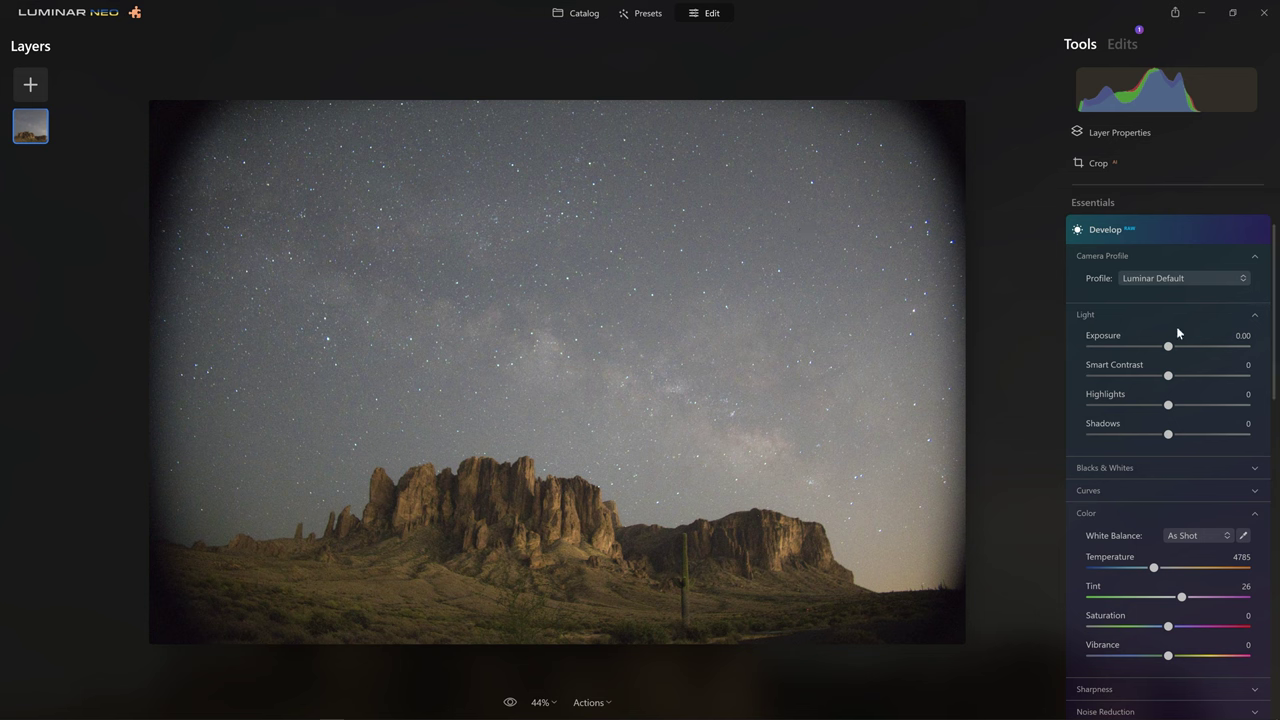
{"action": "left_click", "coordinate": [1160, 245]}
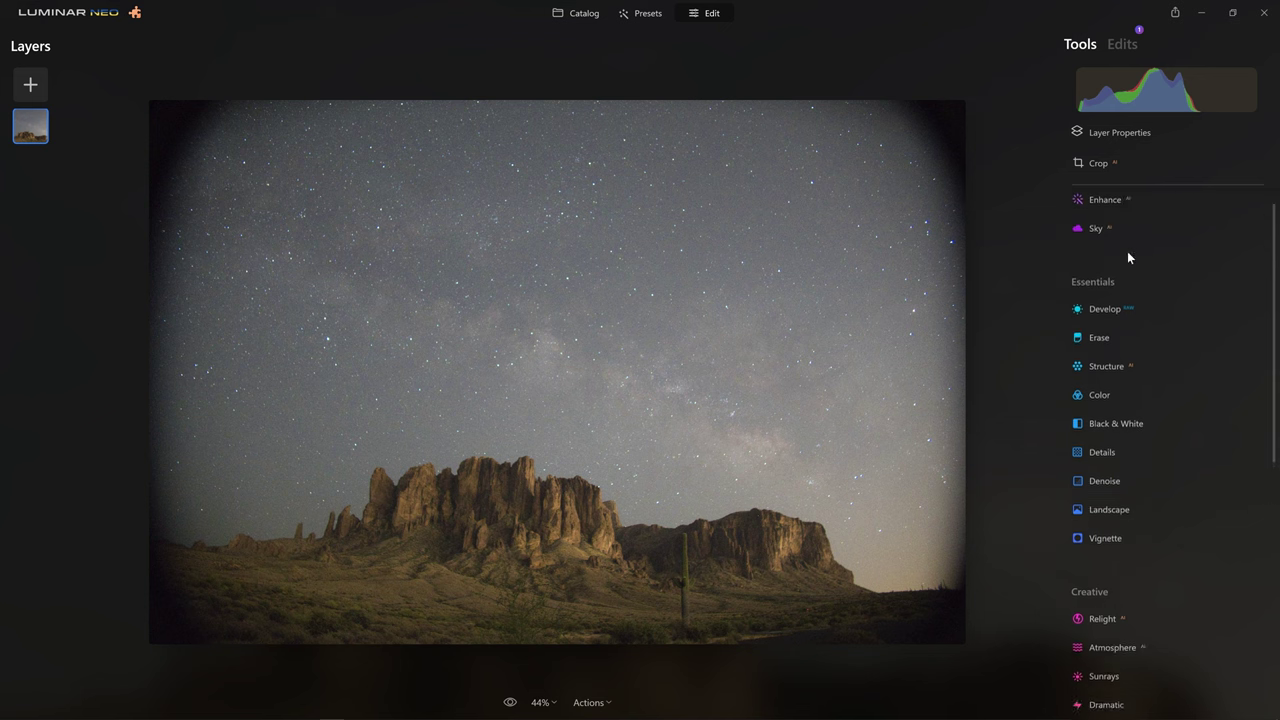
{"action": "left_click", "coordinate": [1121, 225]}
{"action": "left_click_drag", "start_coordinate": [1091, 310], "coordinate": [1193, 323]}
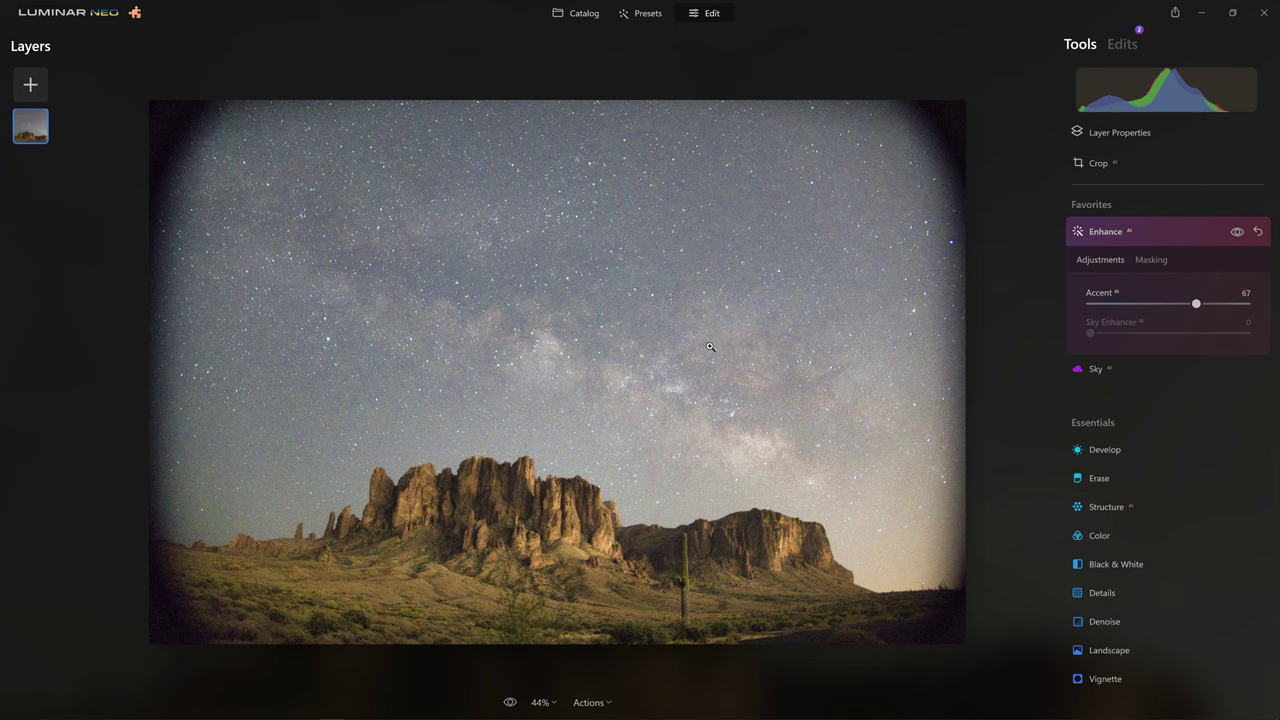
{"action": "left_click_drag", "start_coordinate": [1192, 306], "coordinate": [1015, 291]}
{"action": "left_click", "coordinate": [1146, 231]}
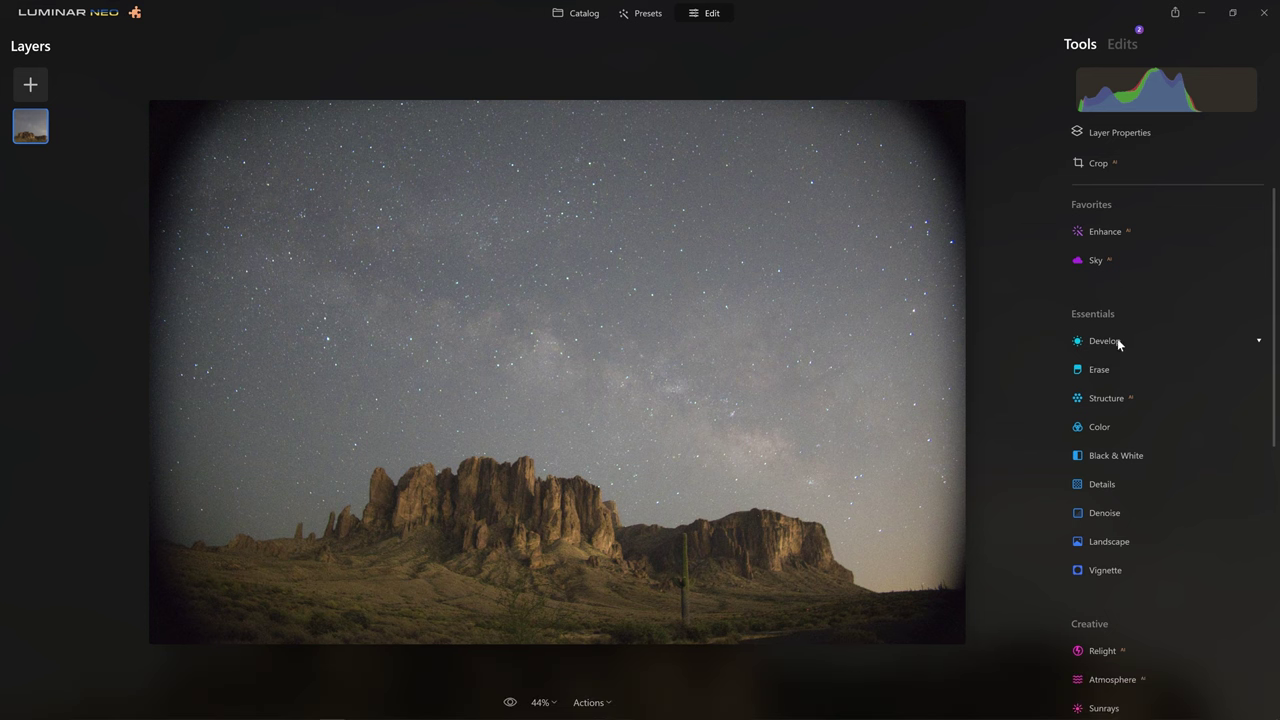
Step: Expand and collapse the Develop adjustments a few times
{"action": "left_click", "coordinate": [1117, 341]}
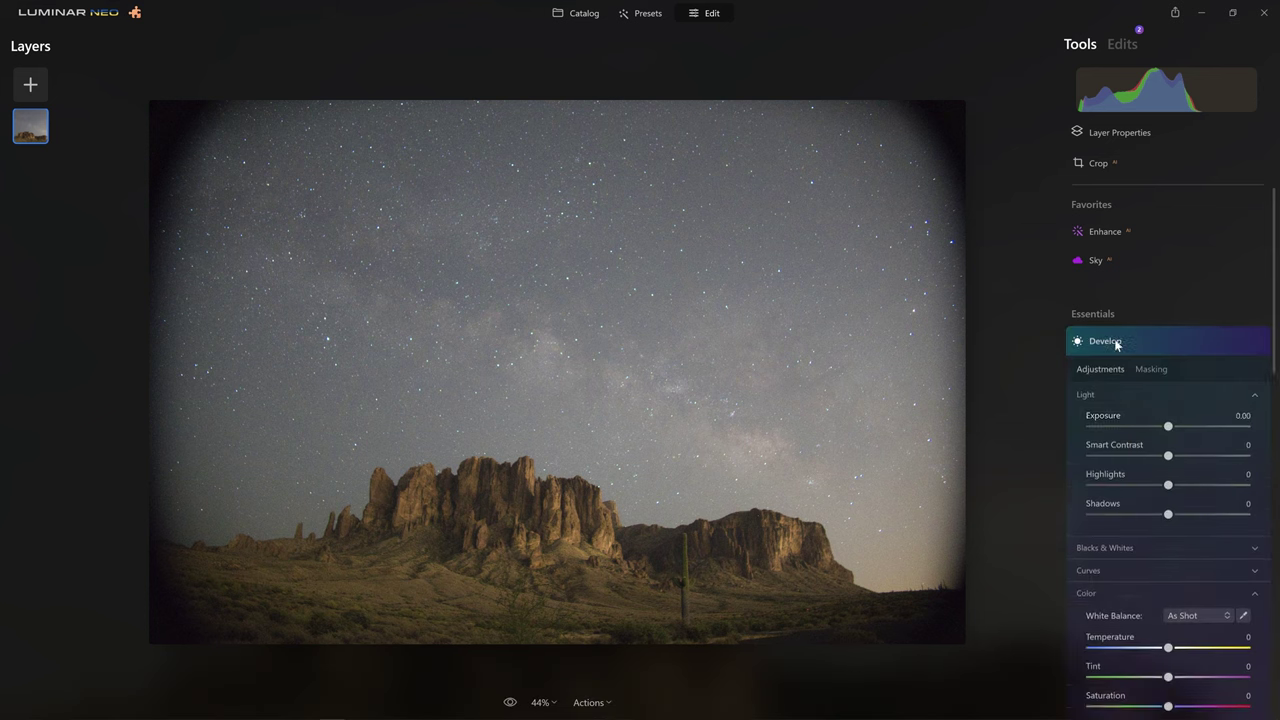
{"action": "left_click", "coordinate": [1114, 232]}
{"action": "scroll", "coordinate": [1124, 295], "scroll_direction": "up", "scroll_amount": 2}
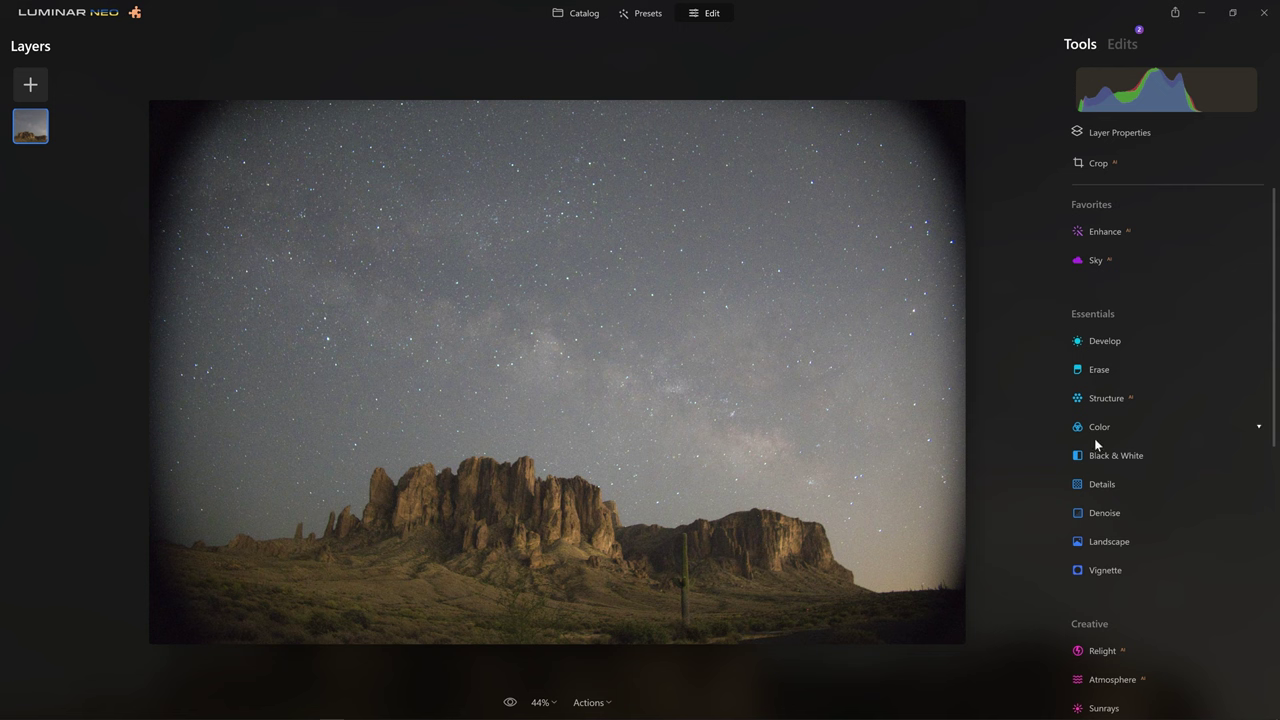
{"action": "left_click", "coordinate": [1105, 341]}
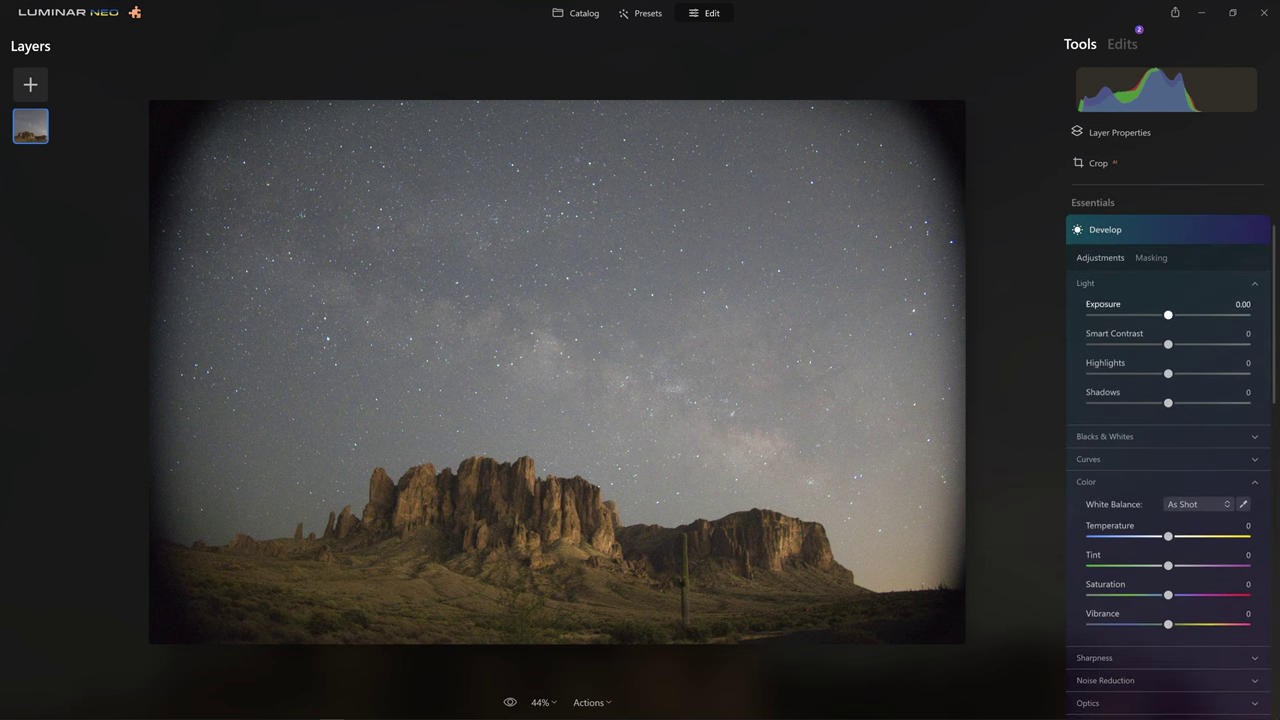
{"action": "left_click", "coordinate": [1191, 240]}
{"action": "left_click", "coordinate": [1108, 238]}
{"action": "left_click", "coordinate": [1210, 232]}
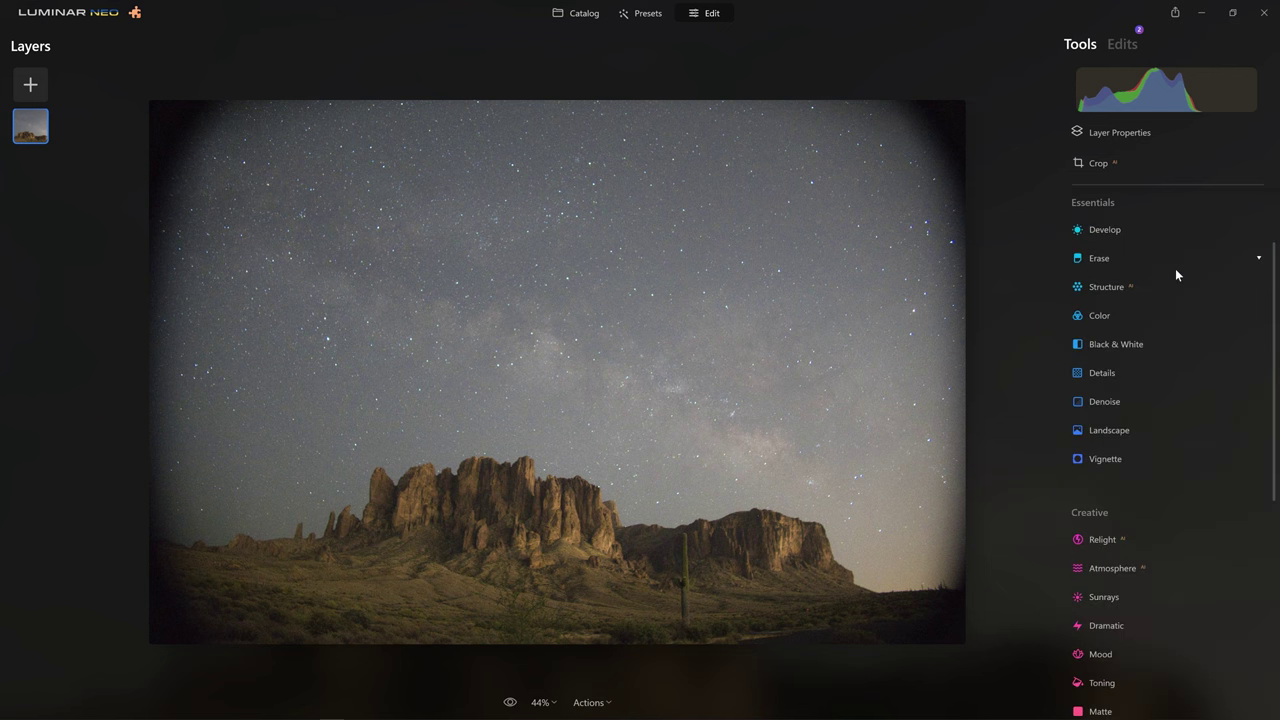
Step: In the Edits list, set Enhance Accent to 38, then delete the Enhance edit
{"action": "left_click", "coordinate": [1125, 45]}
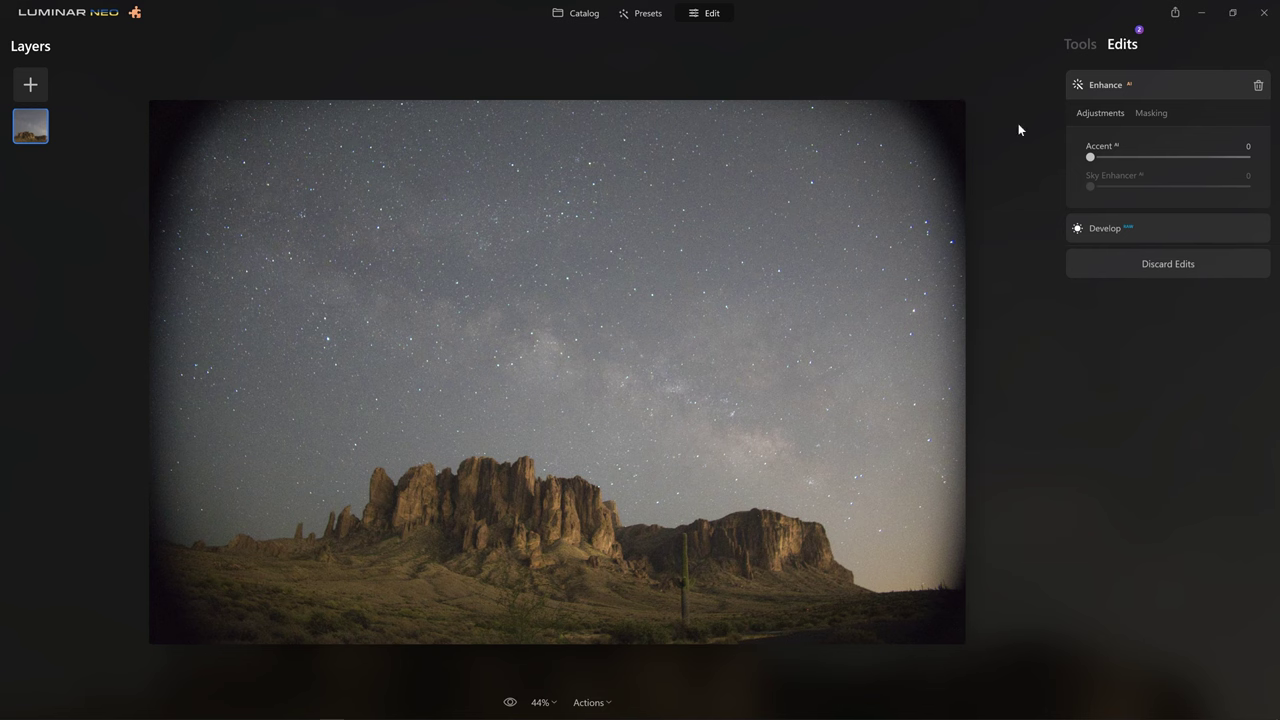
{"action": "left_click_drag", "start_coordinate": [1090, 157], "coordinate": [1062, 162]}
{"action": "left_click", "coordinate": [1261, 88]}
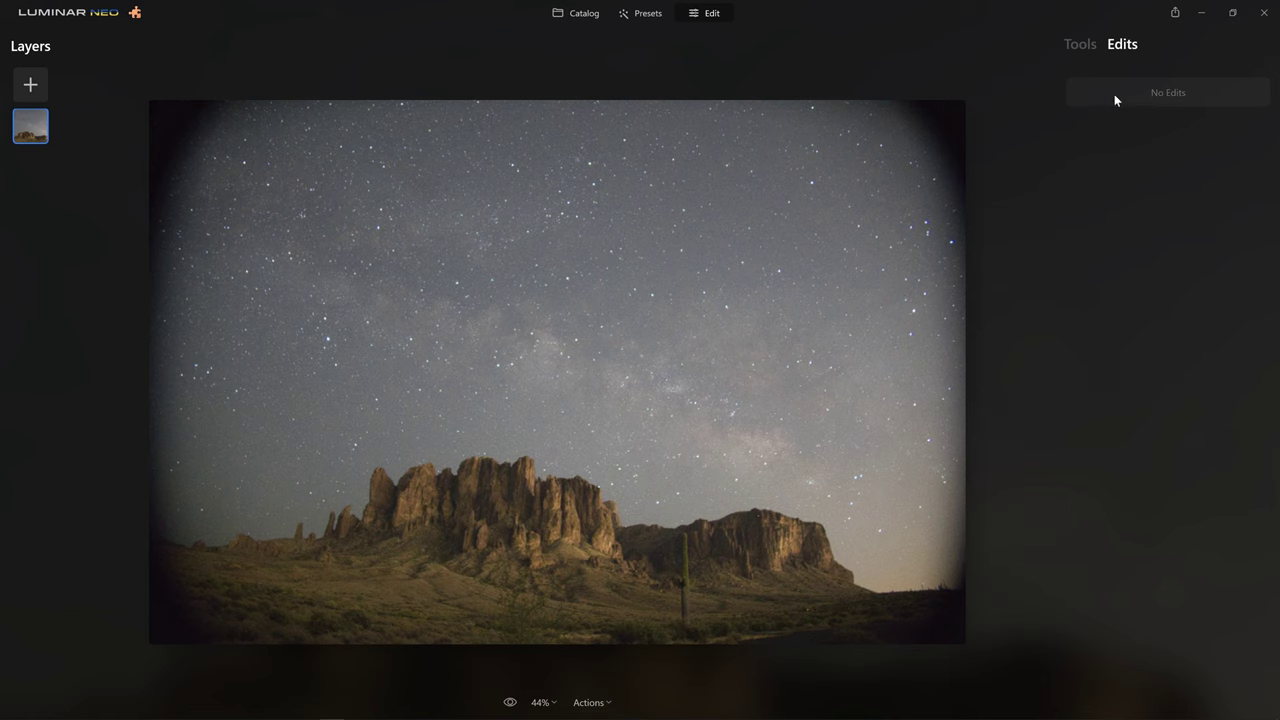
Step: Return to the adjustment tools and open the Develop camera profile list
{"action": "left_click", "coordinate": [1080, 44]}
{"action": "left_click", "coordinate": [1105, 229]}
{"action": "left_click", "coordinate": [1183, 278]}
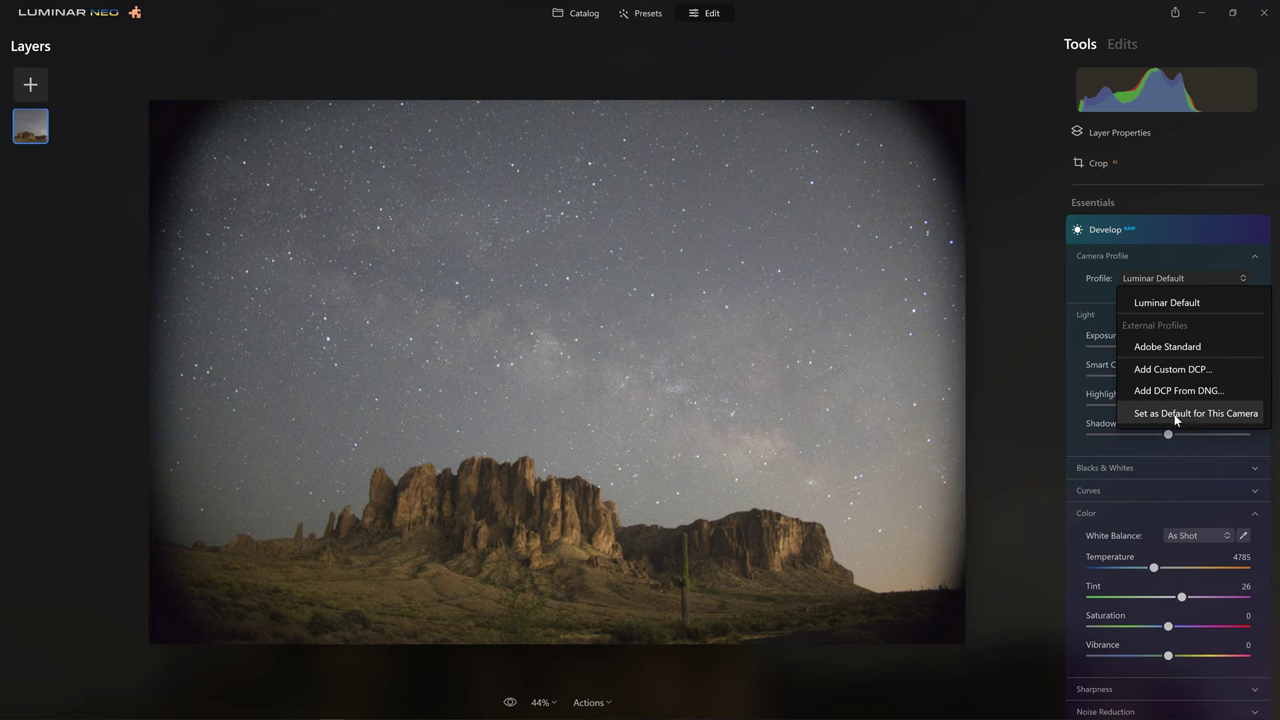
Step: Keep Luminar Default profile; set Exposure -0.73, Smart Contrast 87, Highlights 100, Shadows 30
{"action": "left_click", "coordinate": [1184, 285]}
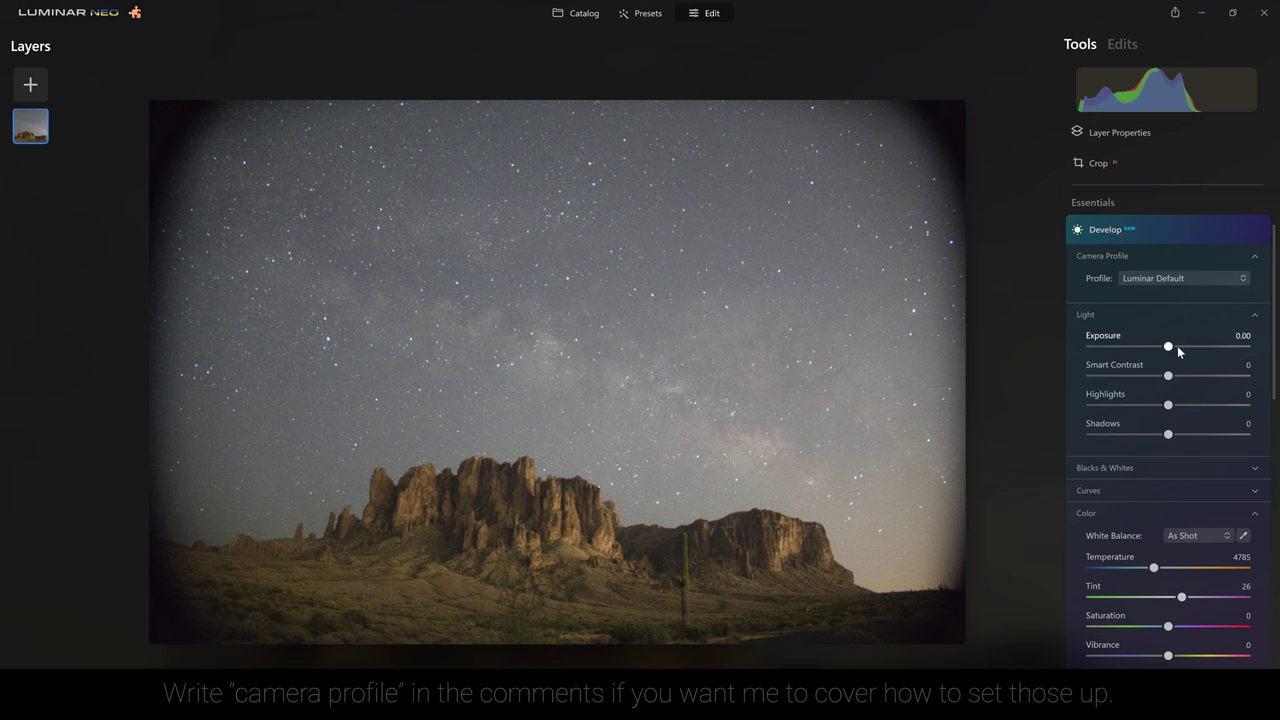
{"action": "left_click_drag", "start_coordinate": [1168, 347], "coordinate": [1157, 348]}
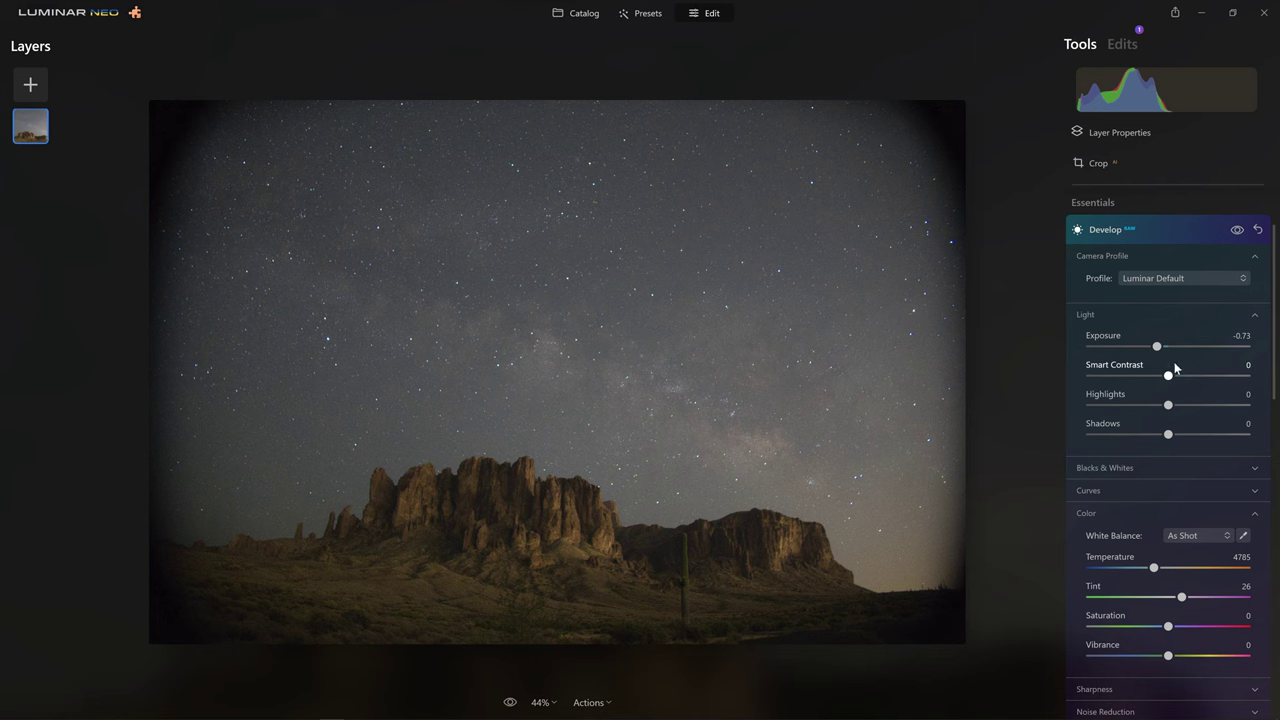
{"action": "left_click_drag", "start_coordinate": [1174, 374], "coordinate": [1236, 384]}
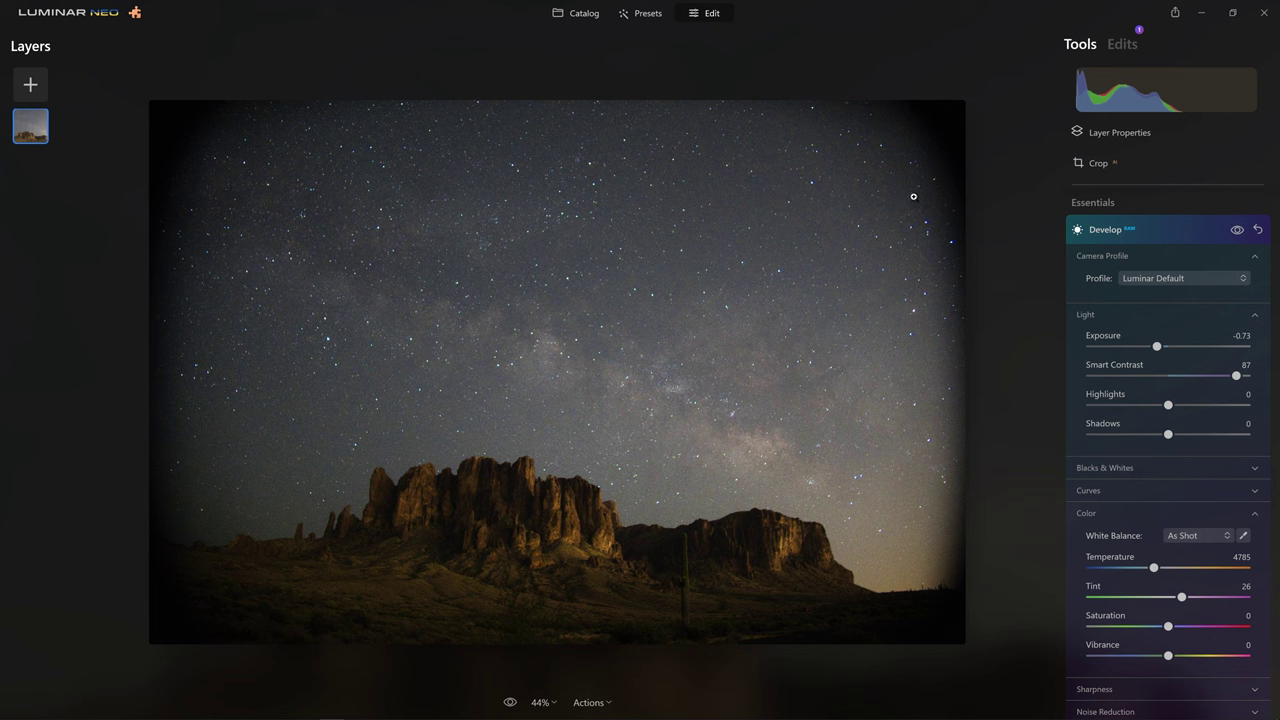
{"action": "left_click_drag", "start_coordinate": [1167, 406], "coordinate": [1248, 406]}
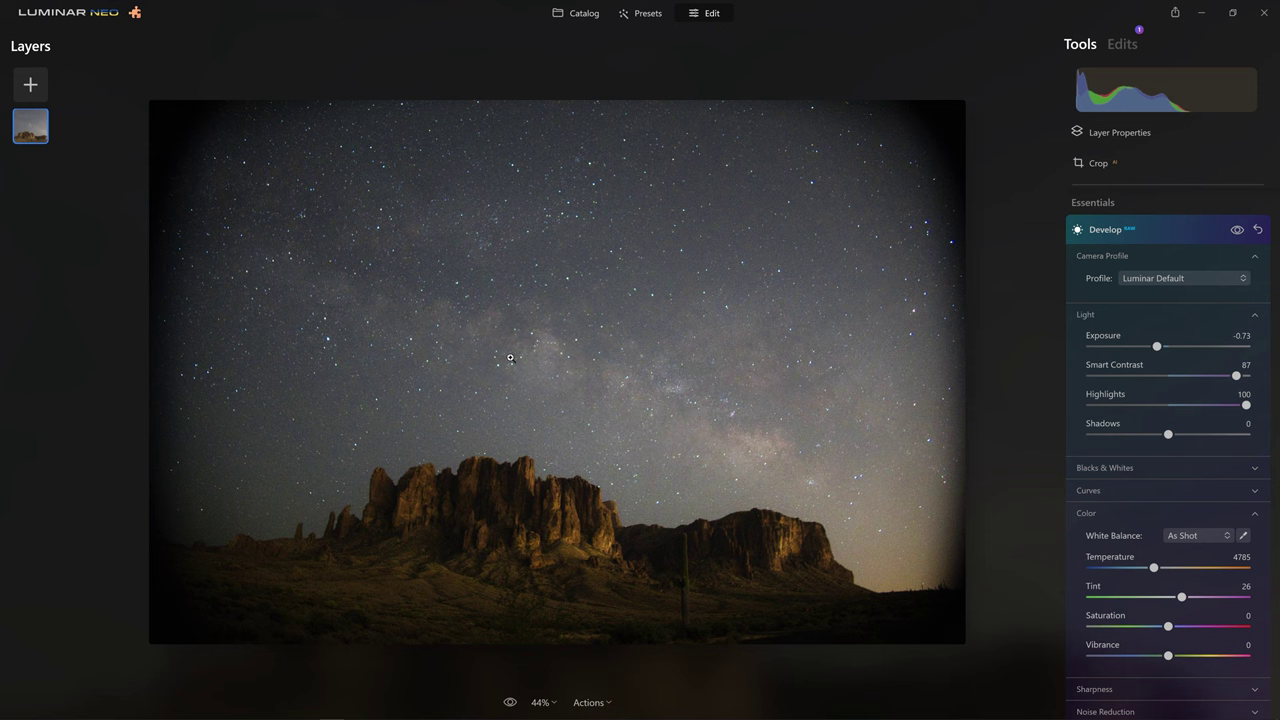
{"action": "left_click_drag", "start_coordinate": [1168, 434], "coordinate": [1140, 440]}
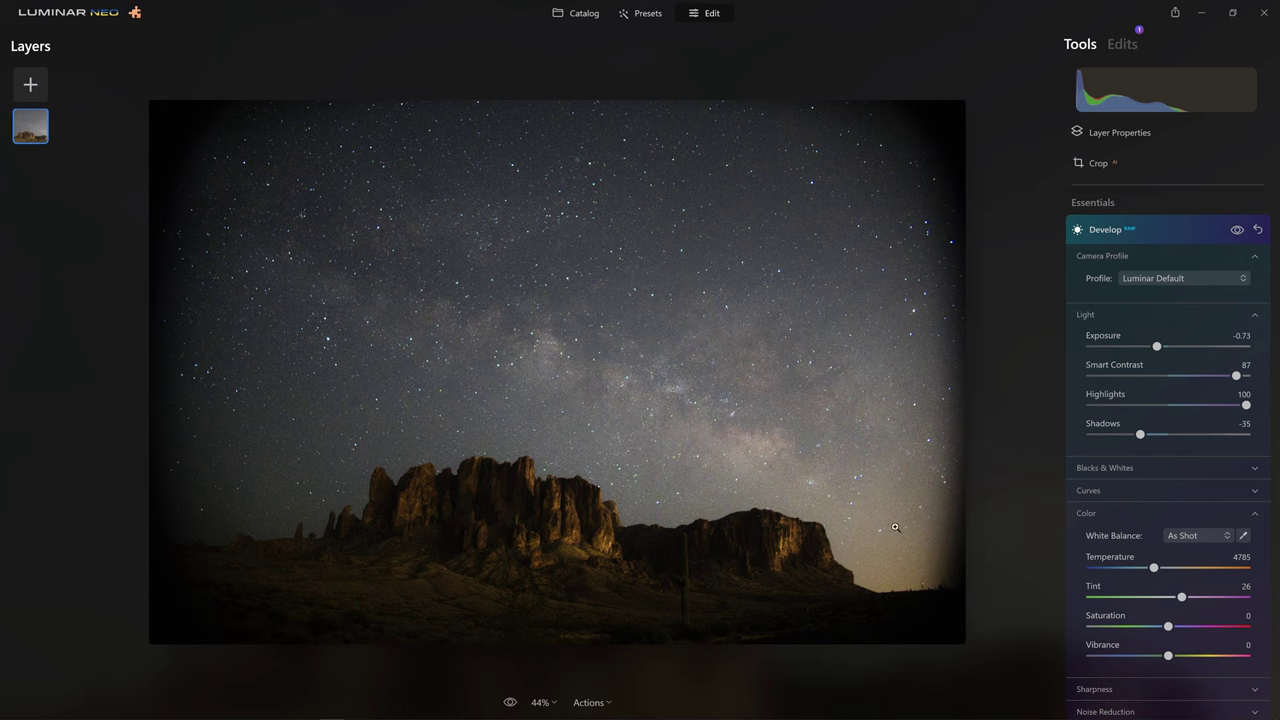
{"action": "left_click_drag", "start_coordinate": [1156, 441], "coordinate": [1190, 445]}
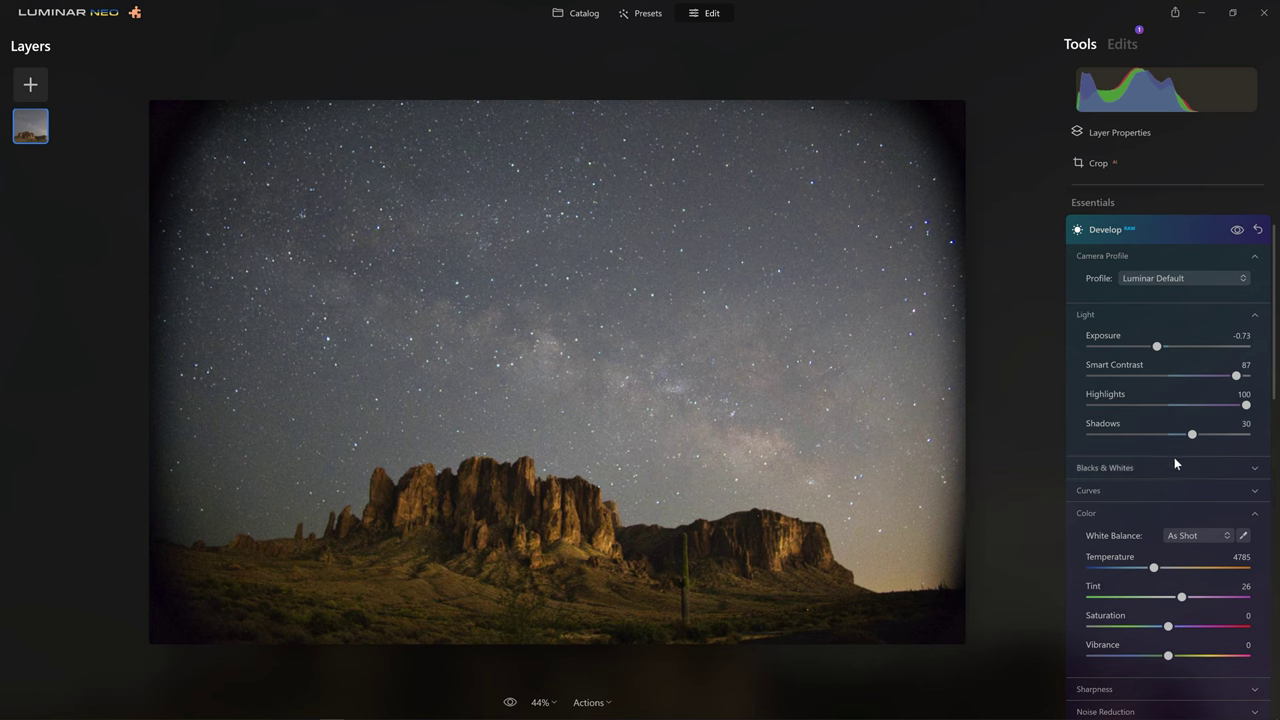
Step: Raise Shadows to 42, then compare before/after via the Preview eye, backslash and Develop eye
{"action": "left_click_drag", "start_coordinate": [1191, 436], "coordinate": [1201, 440]}
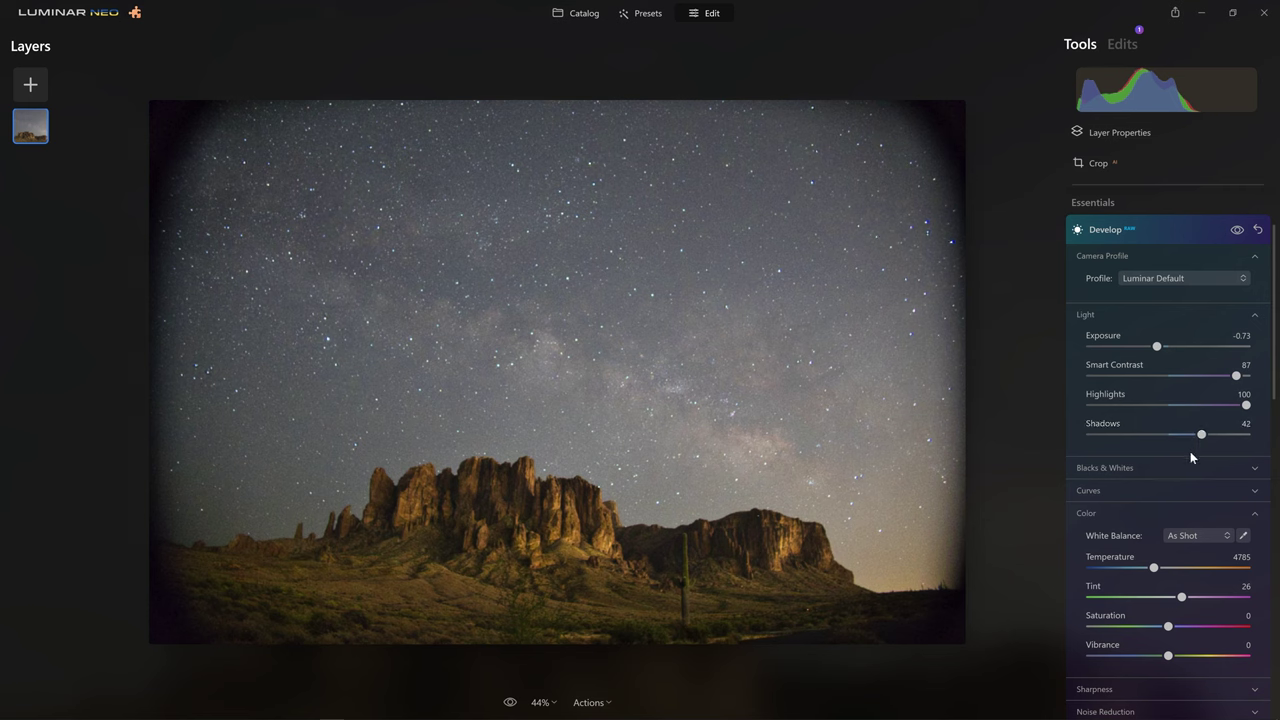
{"action": "left_click", "coordinate": [511, 703]}
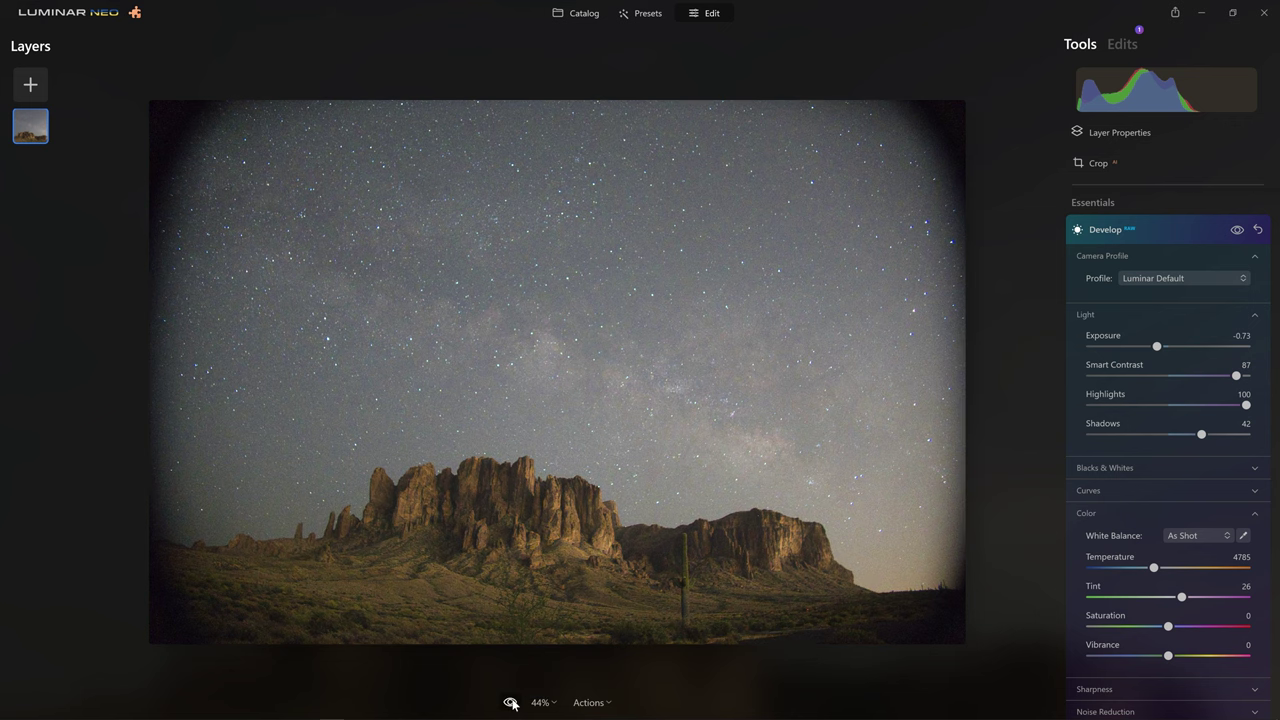
{"action": "left_click", "coordinate": [511, 703]}
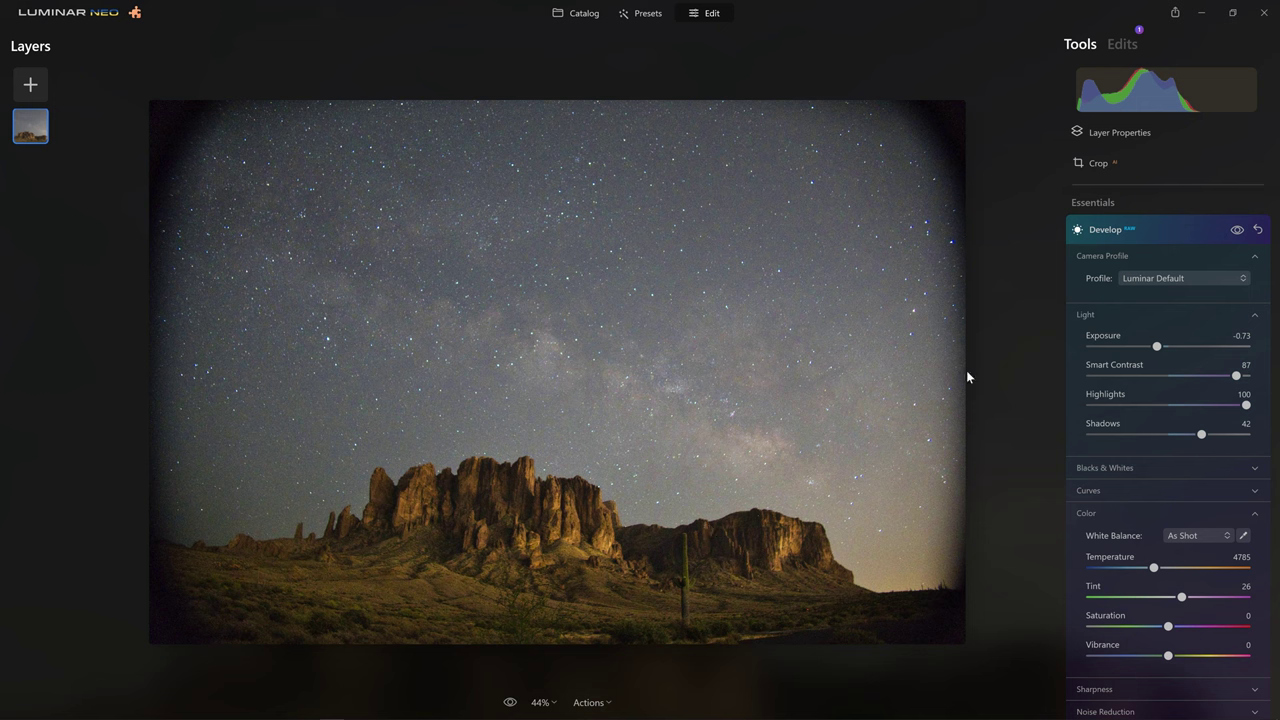
{"action": "key", "text": "backslash"}
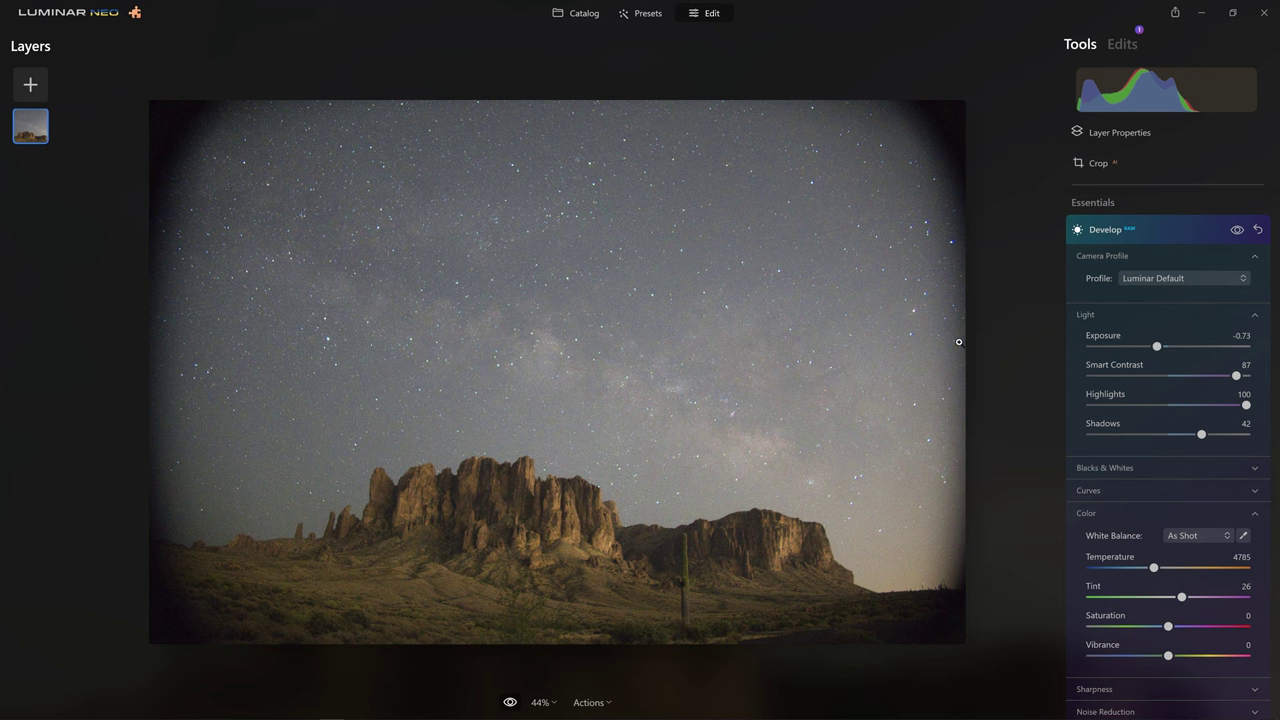
{"action": "key", "text": "backslash"}
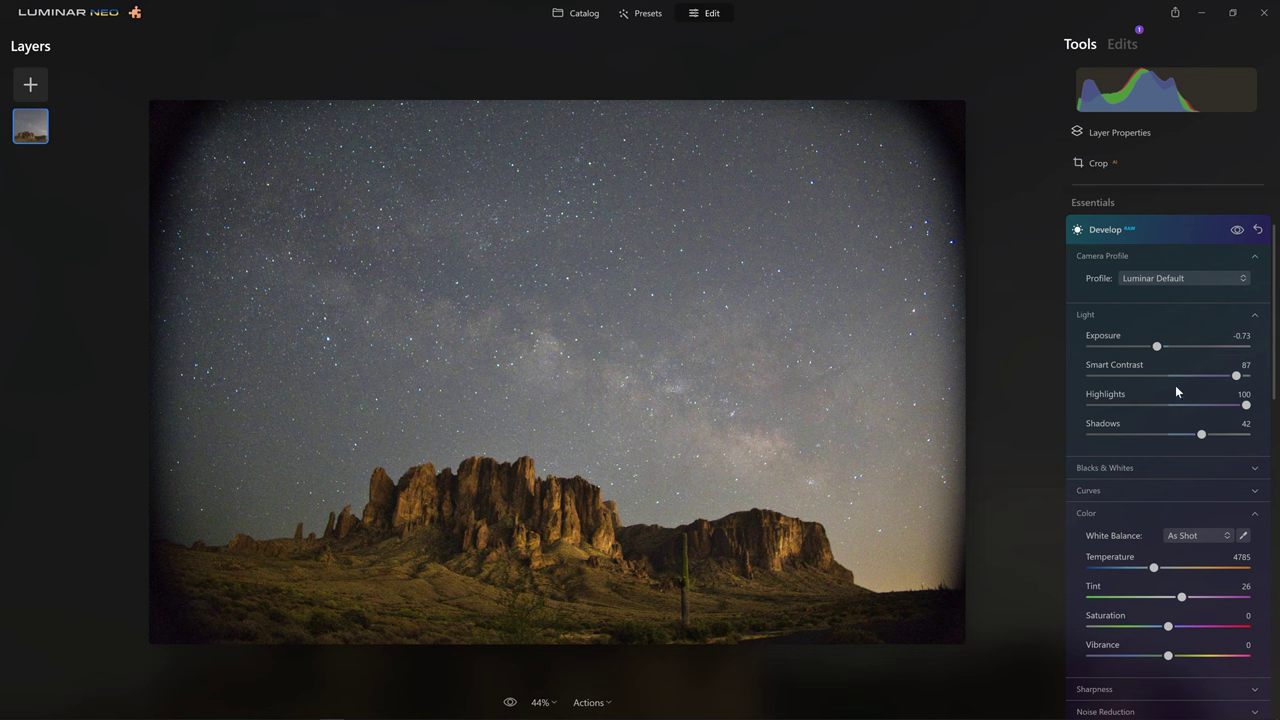
{"action": "left_click", "coordinate": [1237, 231]}
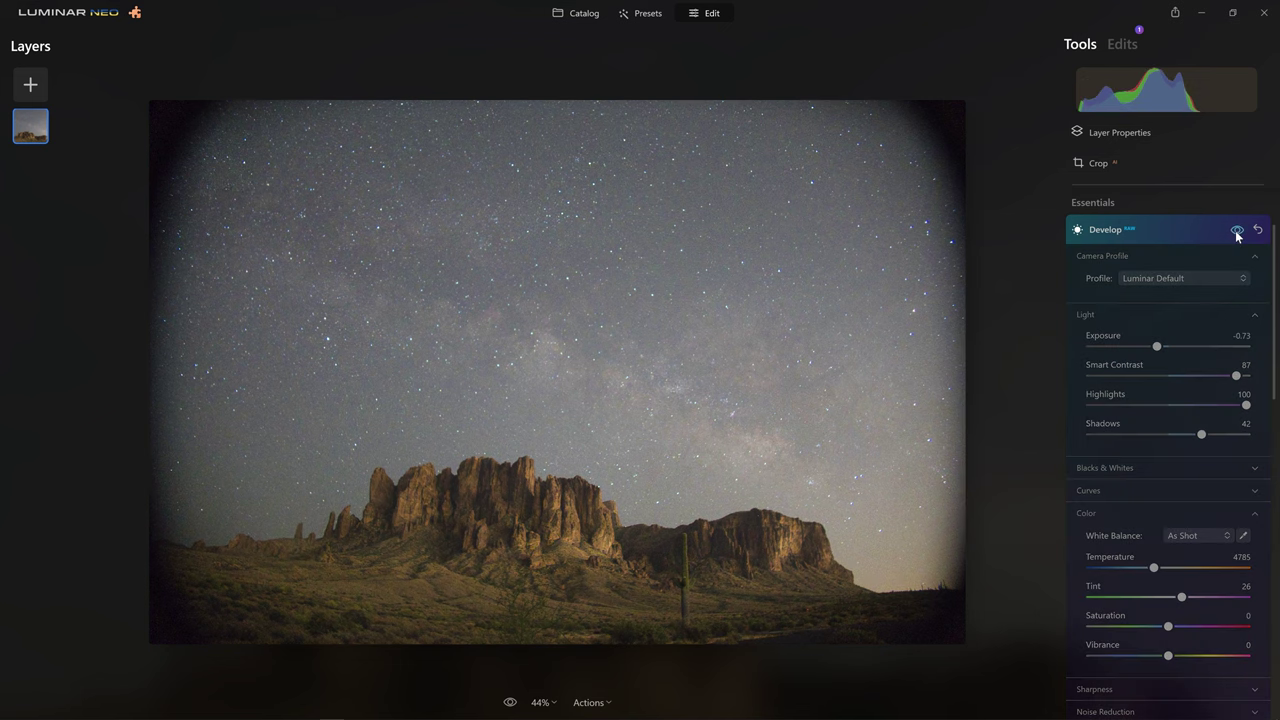
{"action": "left_click", "coordinate": [1237, 231]}
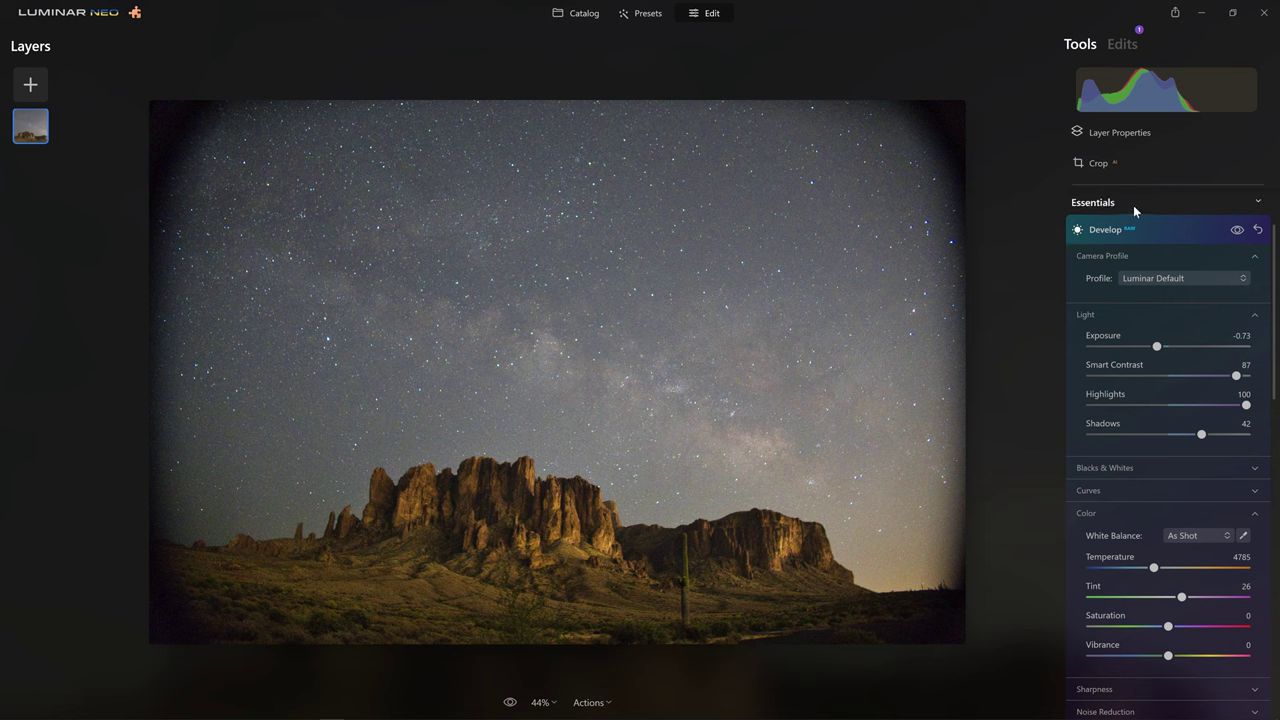
Step: Expand Blacks & Whites and cycle the histogram through its channel views back to luminance
{"action": "scroll", "coordinate": [1191, 402], "scroll_direction": "down", "scroll_amount": 3}
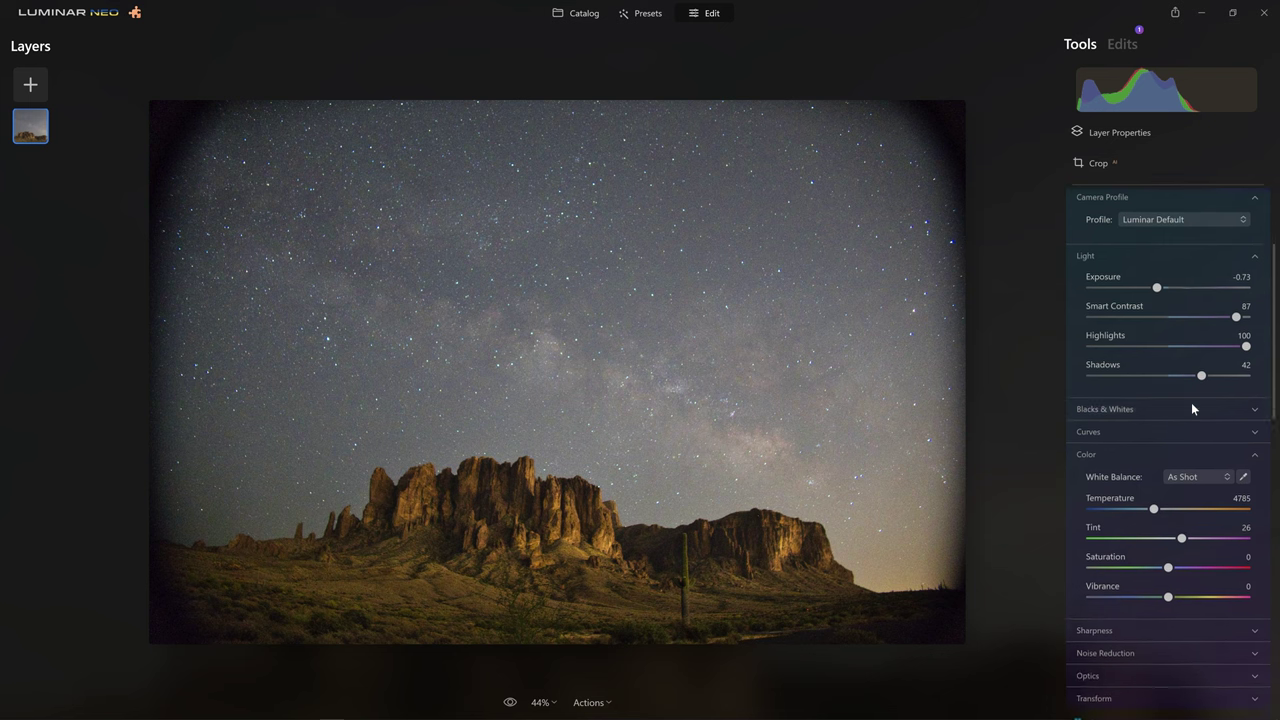
{"action": "left_click", "coordinate": [1144, 316]}
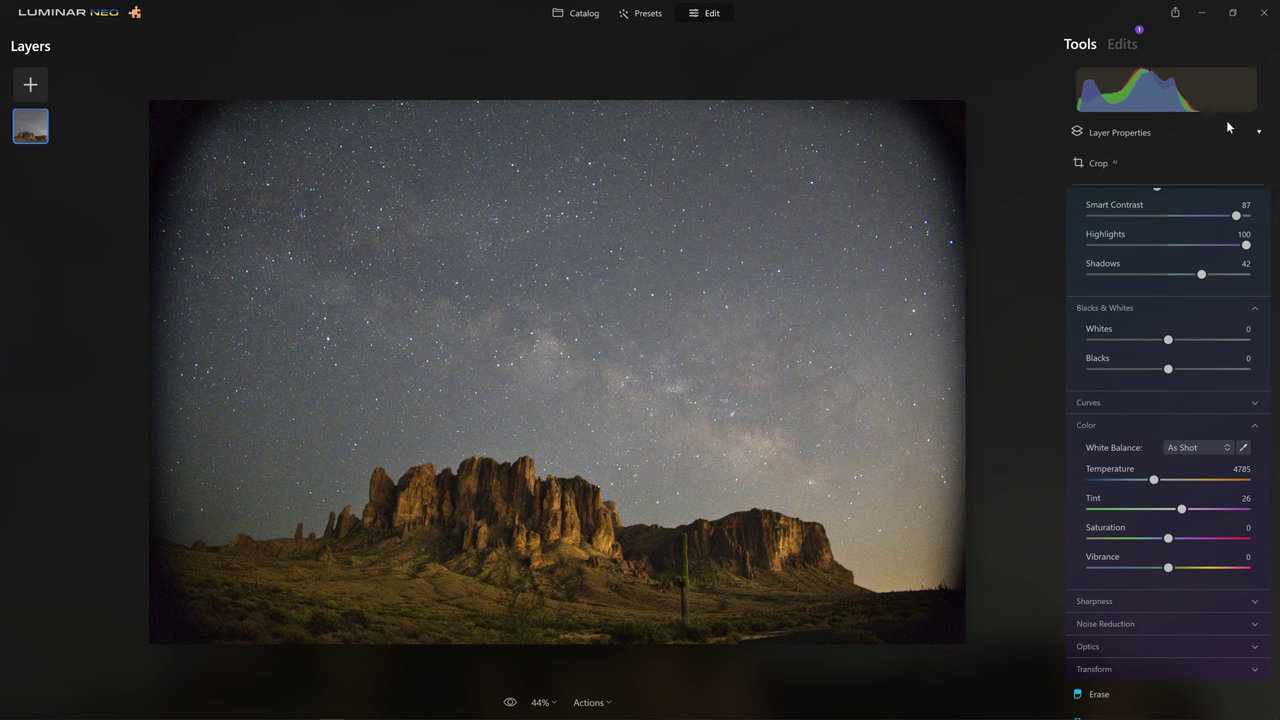
{"action": "left_click", "coordinate": [1124, 93]}
{"action": "left_click", "coordinate": [1126, 88]}
{"action": "left_click", "coordinate": [1166, 91]}
{"action": "left_click", "coordinate": [1172, 90]}
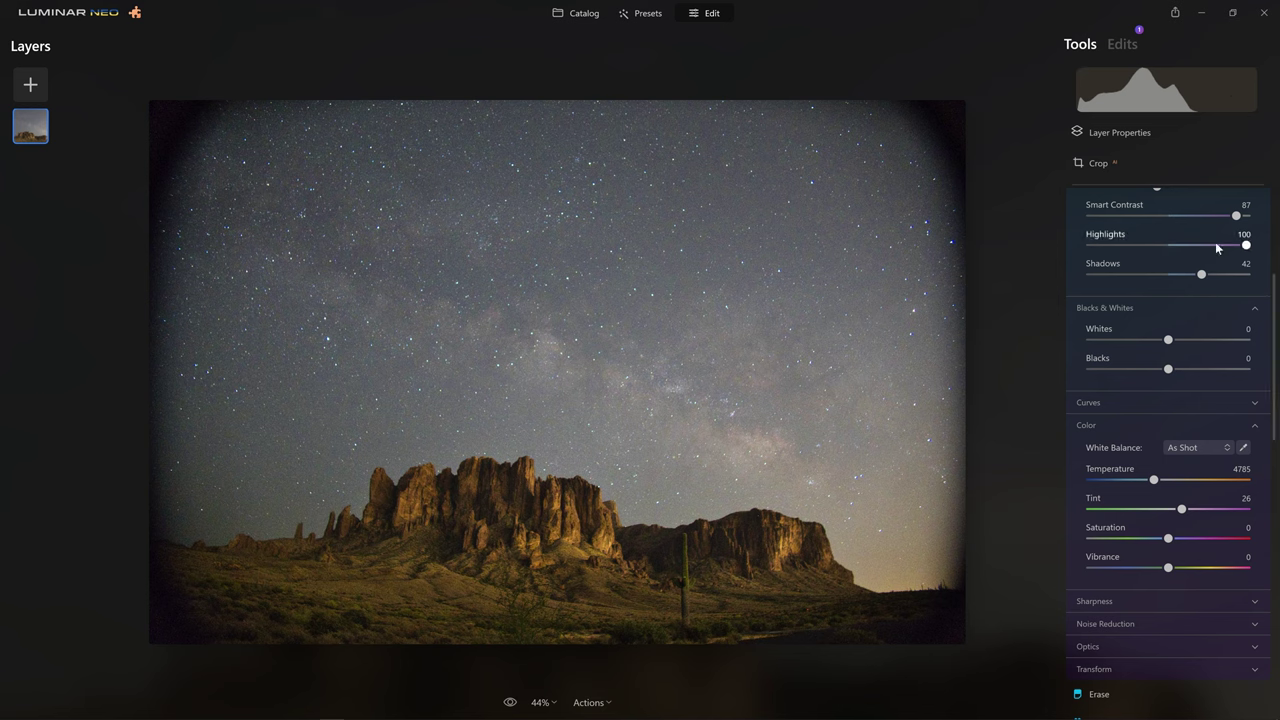
Step: Raise Whites to brighten the sky and landscape, then trim them back slightly
{"action": "left_click_drag", "start_coordinate": [1168, 340], "coordinate": [1228, 347]}
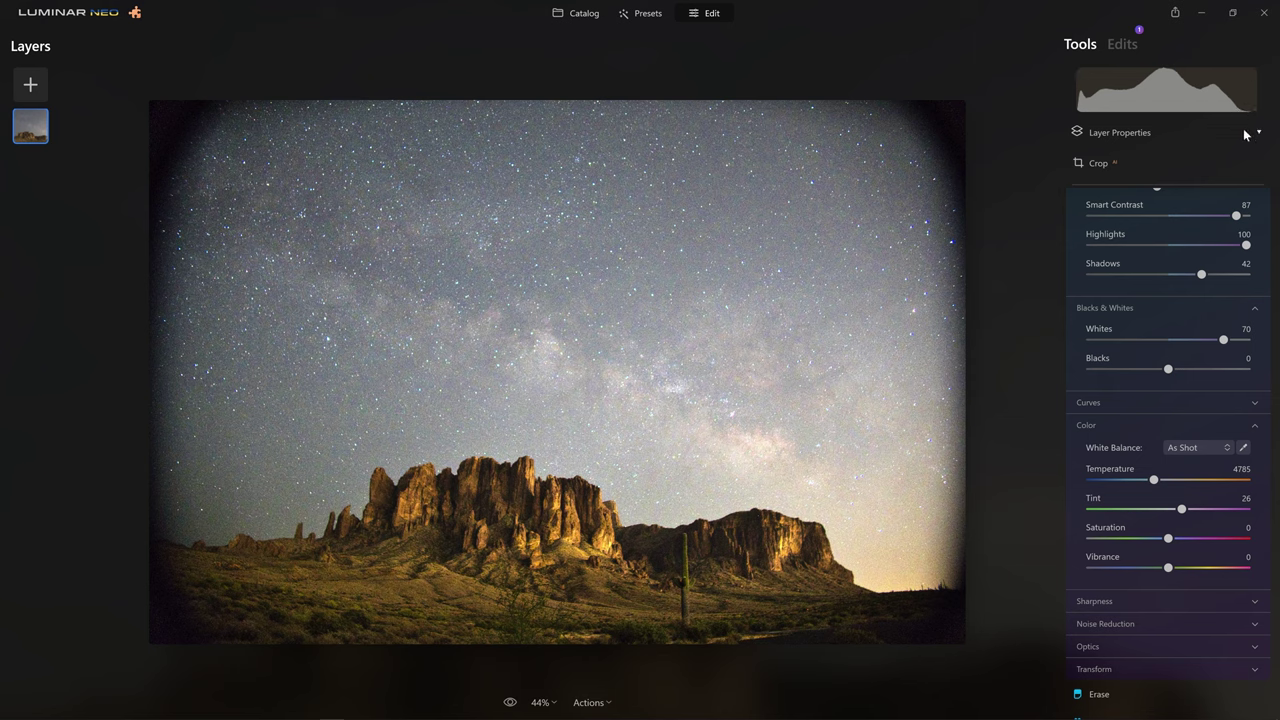
{"action": "mouse_move", "coordinate": [1224, 340]}
{"action": "left_mouse_down"}
{"action": "mouse_move", "coordinate": [1213, 340]}
{"action": "mouse_move", "coordinate": [1231, 344]}
{"action": "left_mouse_up"}
{"action": "mouse_move", "coordinate": [1117, 77]}
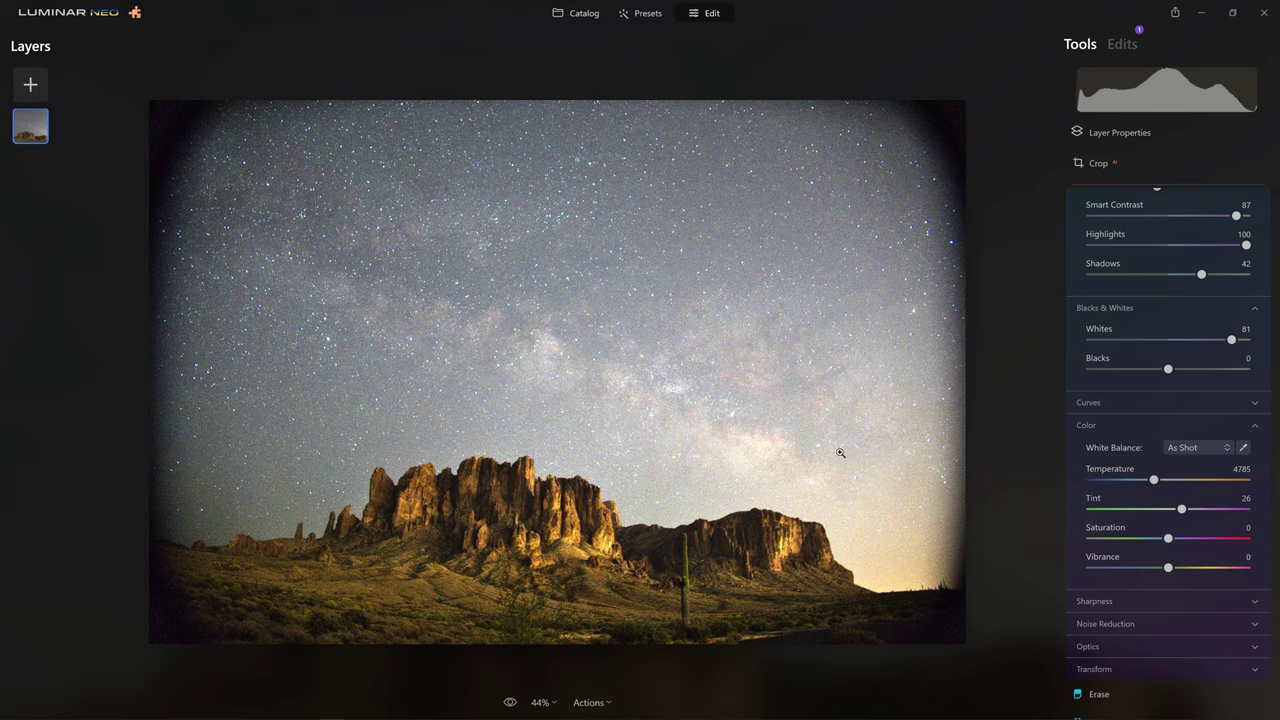
{"action": "left_click_drag", "start_coordinate": [1232, 344], "coordinate": [1226, 344]}
Step: Enable the highlight clipping warning and settle Whites at 56 so stars don't clip
{"action": "mouse_move", "coordinate": [1243, 92]}
{"action": "left_click", "coordinate": [1251, 75]}
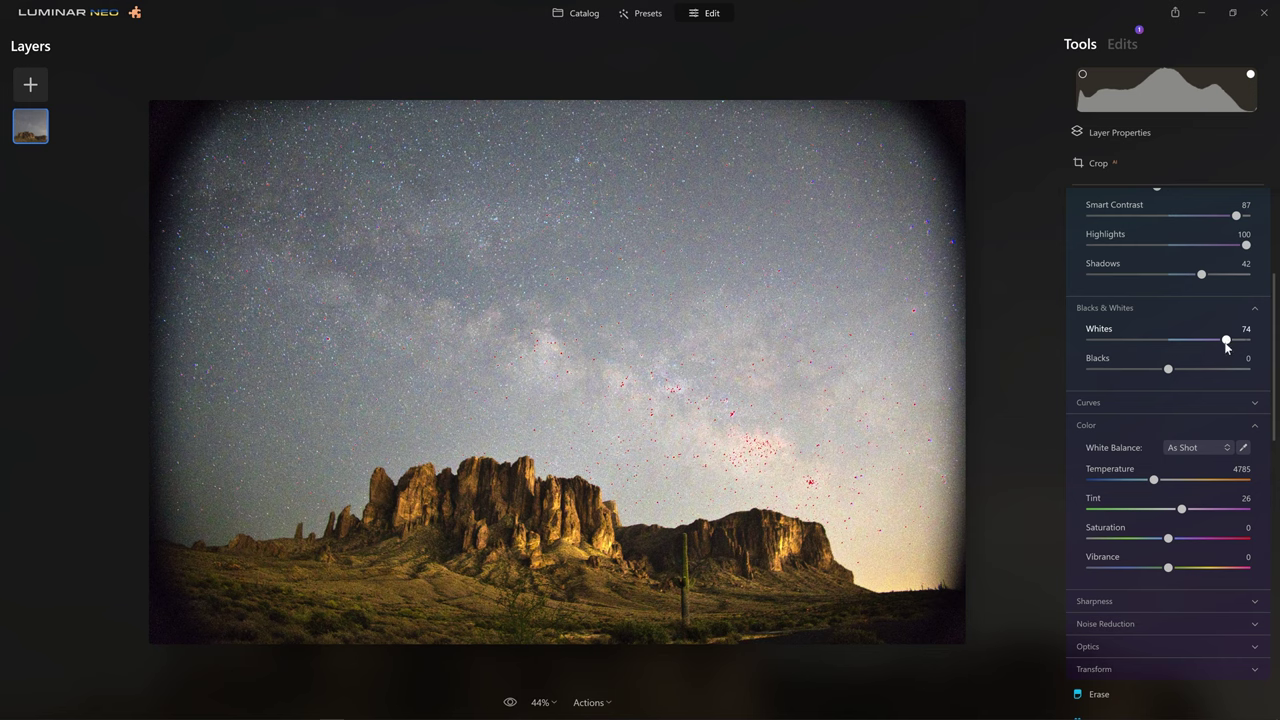
{"action": "left_click_drag", "start_coordinate": [1226, 343], "coordinate": [1178, 345]}
{"action": "left_click_drag", "start_coordinate": [1204, 343], "coordinate": [1210, 343]}
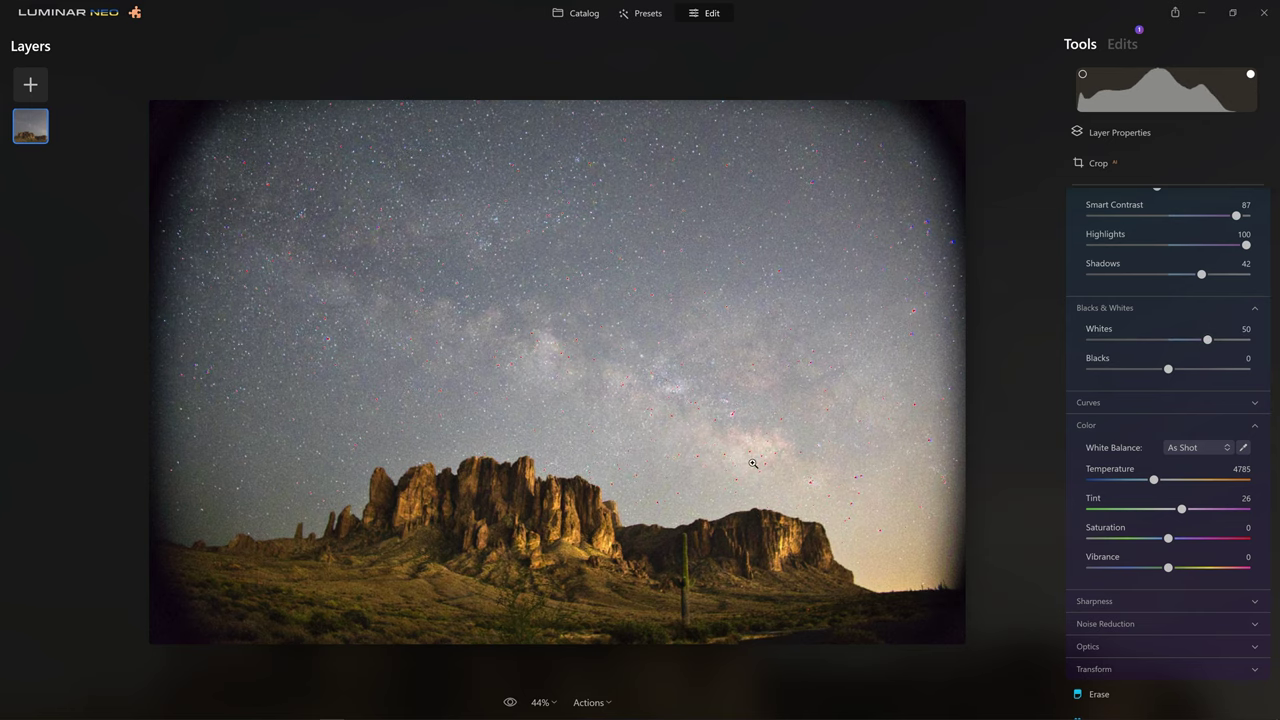
{"action": "left_click", "coordinate": [753, 463]}
{"action": "left_click_drag", "start_coordinate": [1208, 340], "coordinate": [1212, 340]}
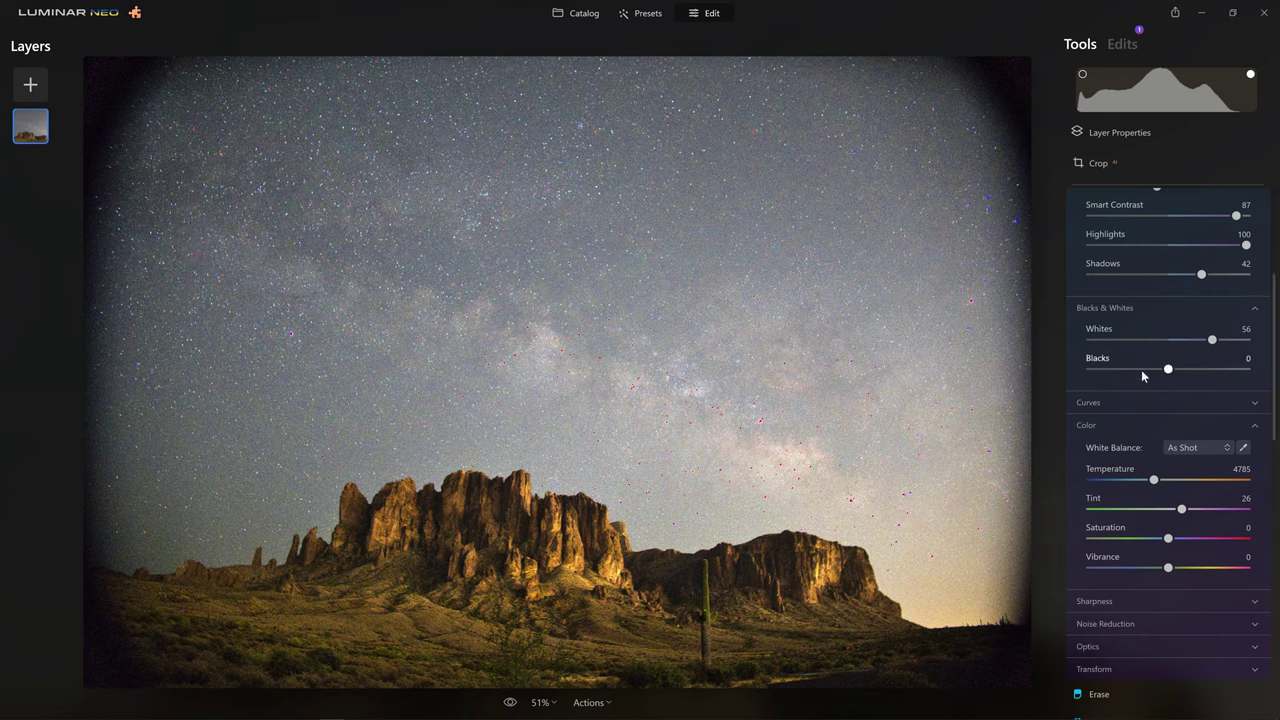
{"action": "scroll", "coordinate": [1160, 390], "scroll_direction": "up", "scroll_amount": 1}
Step: Expand Curves and add two points, lifting the midtones and the shadows
{"action": "scroll", "coordinate": [1160, 388], "scroll_direction": "down", "scroll_amount": 2}
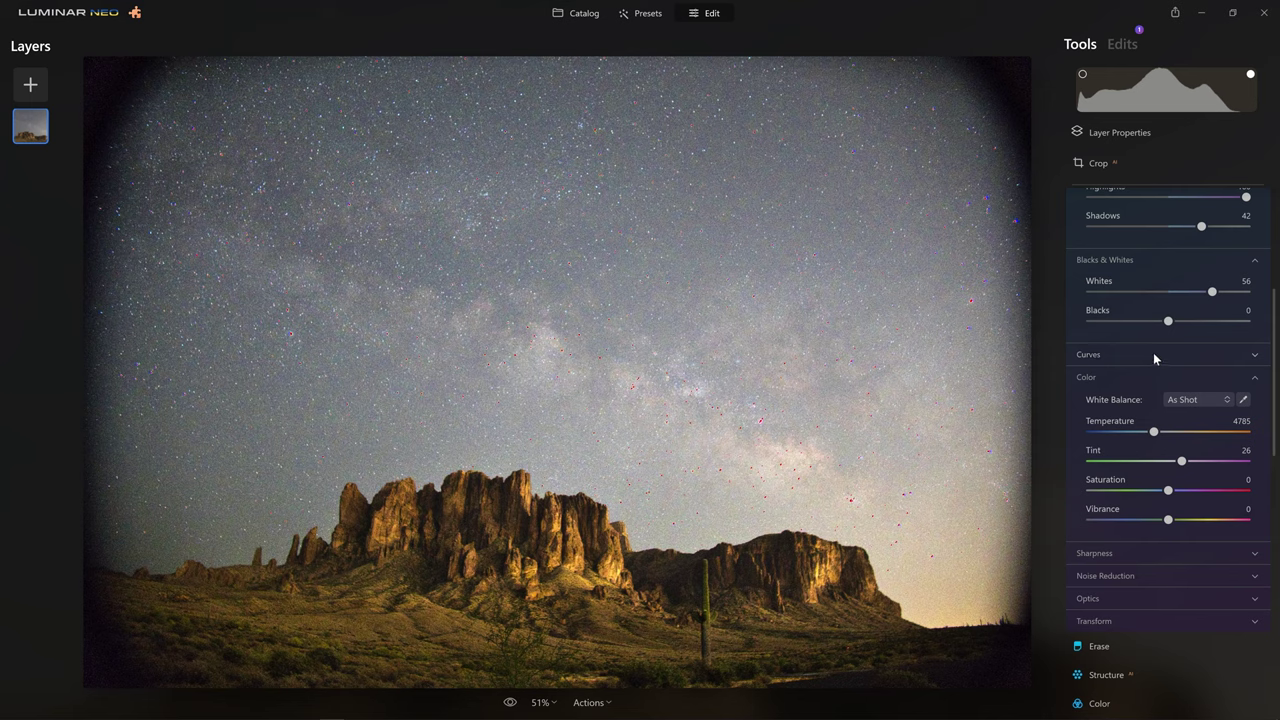
{"action": "left_click", "coordinate": [1153, 355]}
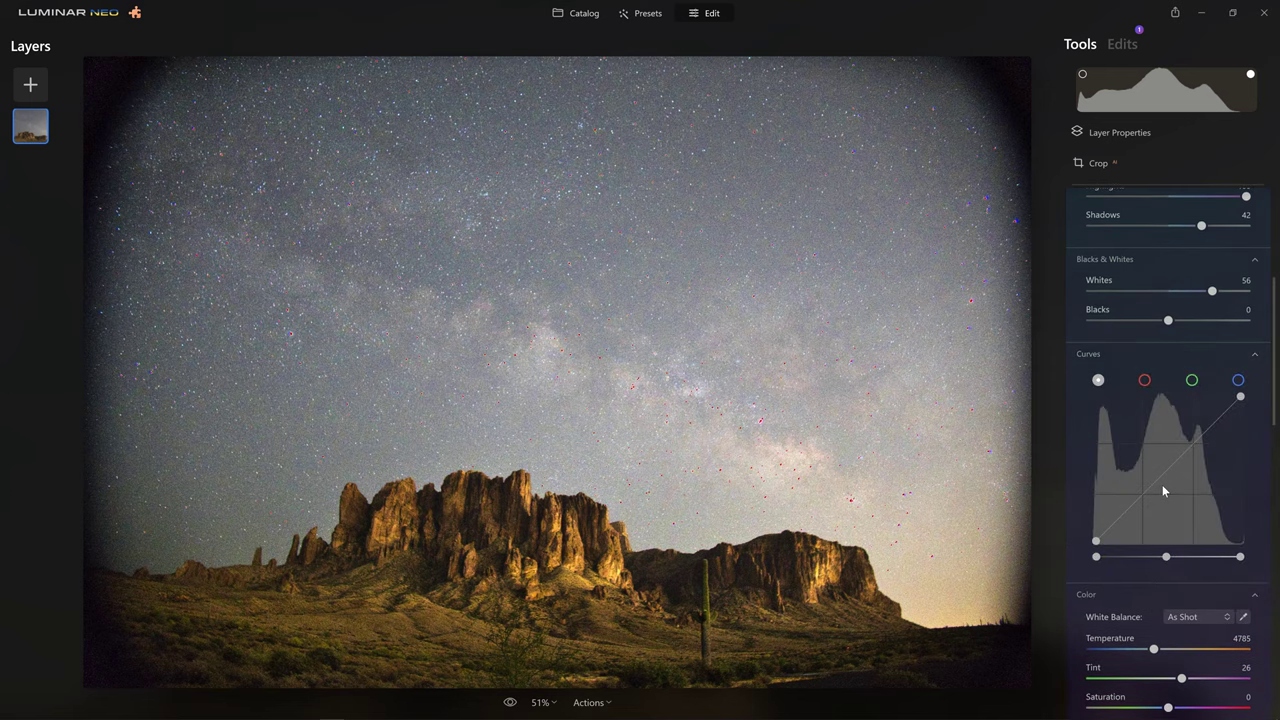
{"action": "left_click_drag", "start_coordinate": [1166, 470], "coordinate": [1192, 487]}
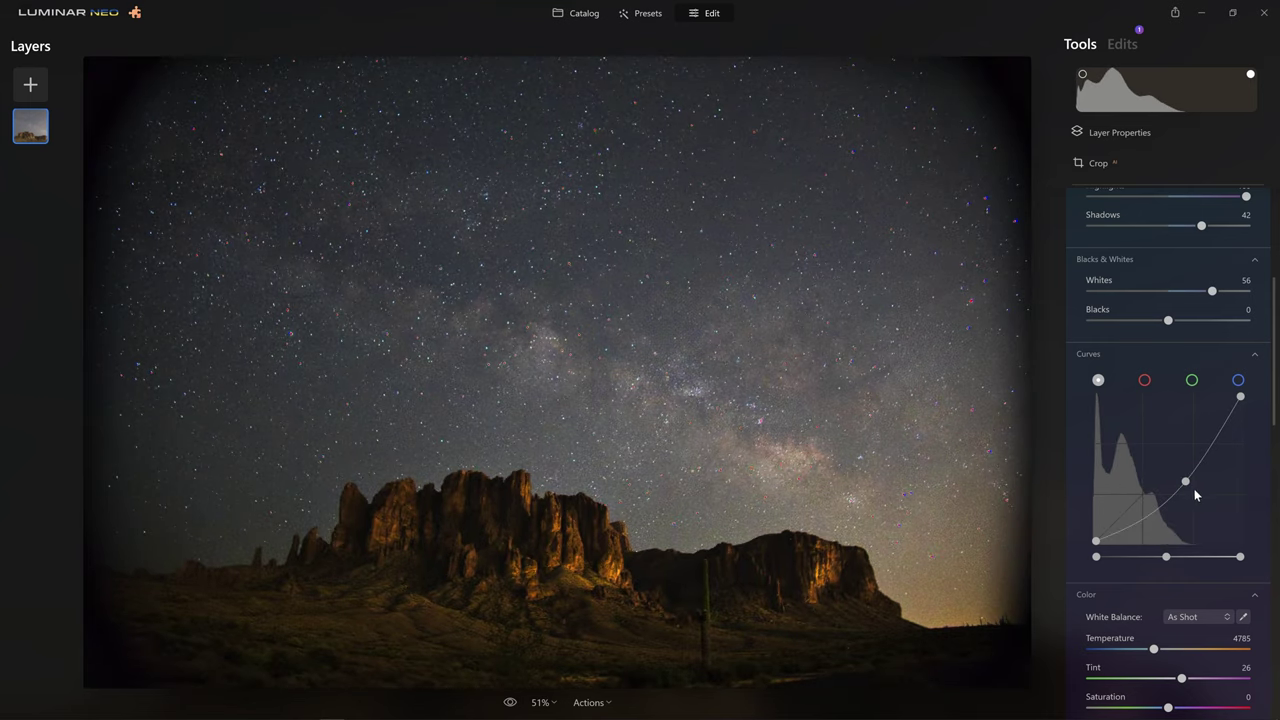
{"action": "mouse_move", "coordinate": [1187, 489]}
{"action": "left_mouse_down"}
{"action": "mouse_move", "coordinate": [1165, 475]}
{"action": "mouse_move", "coordinate": [1194, 484]}
{"action": "left_mouse_up"}
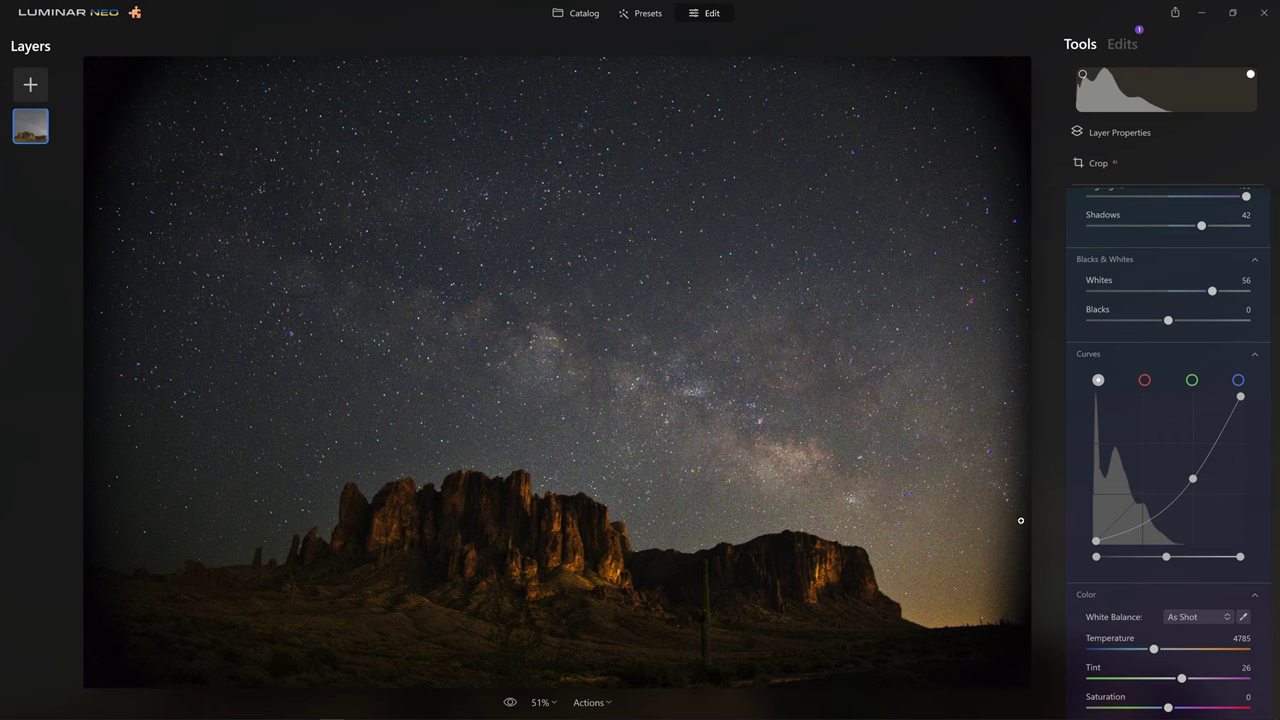
{"action": "left_click_drag", "start_coordinate": [1193, 481], "coordinate": [1216, 435]}
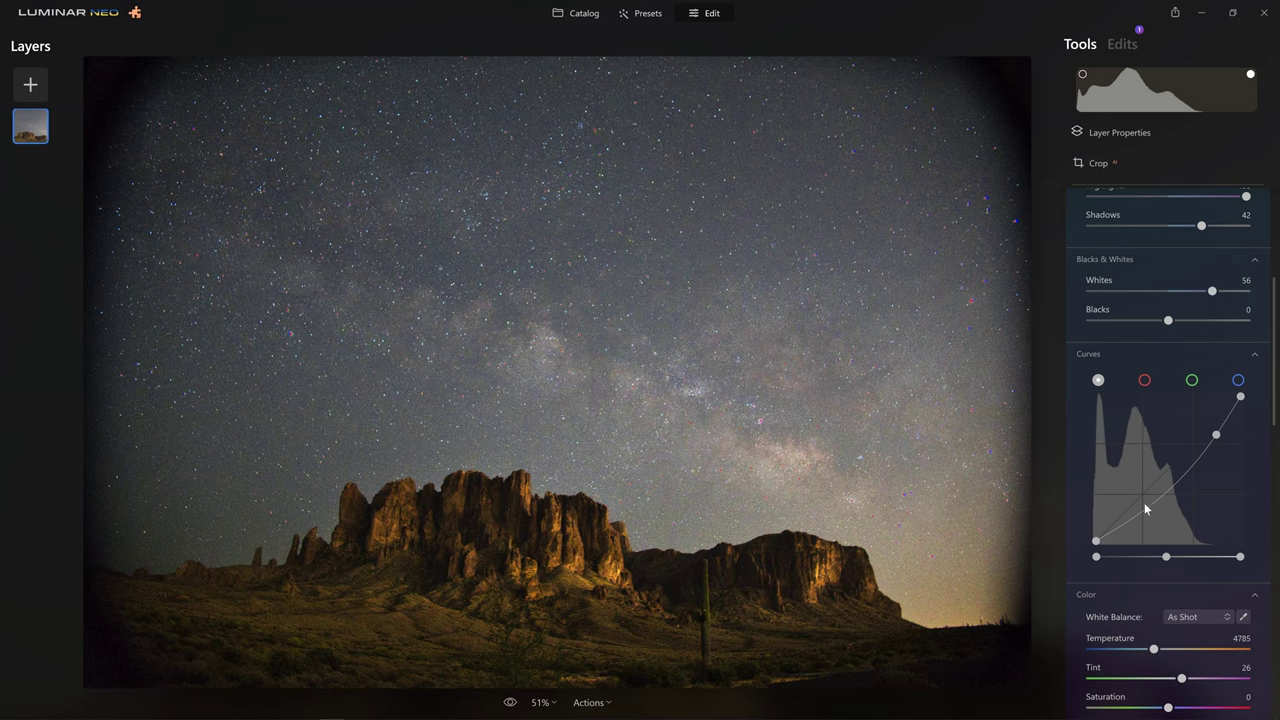
{"action": "left_click_drag", "start_coordinate": [1146, 513], "coordinate": [1137, 511]}
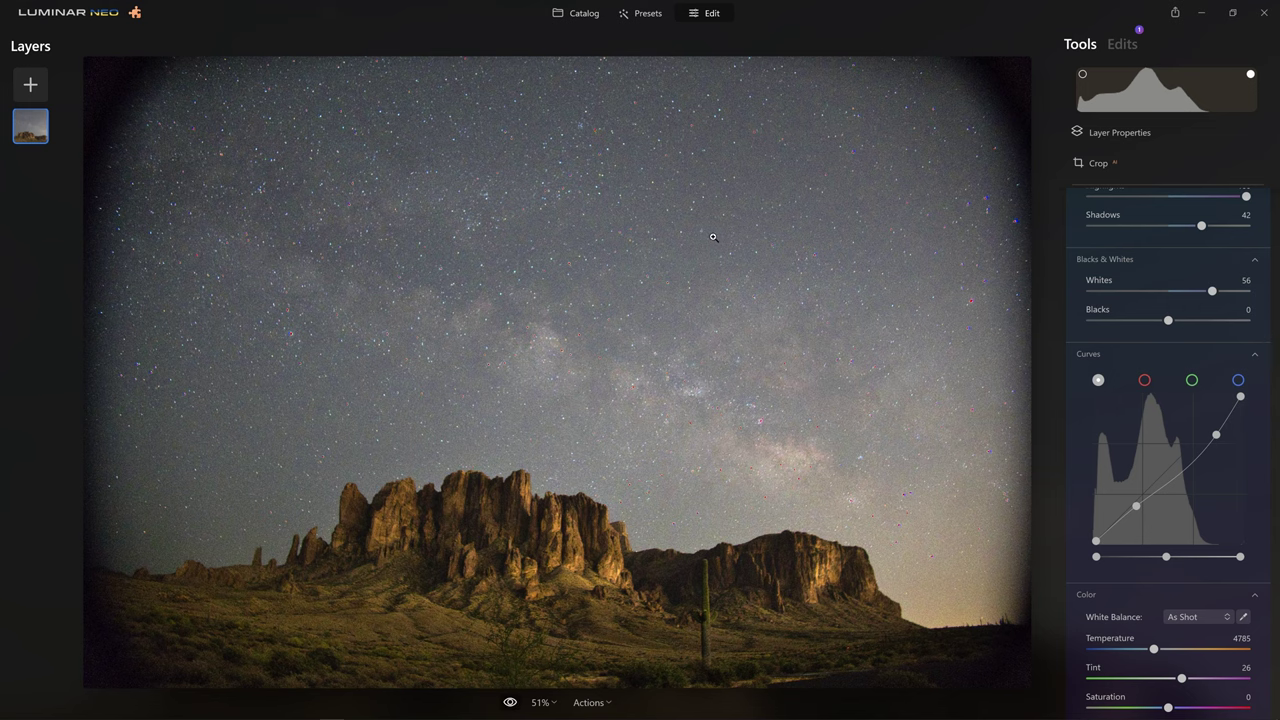
{"action": "key", "text": "backslash"}
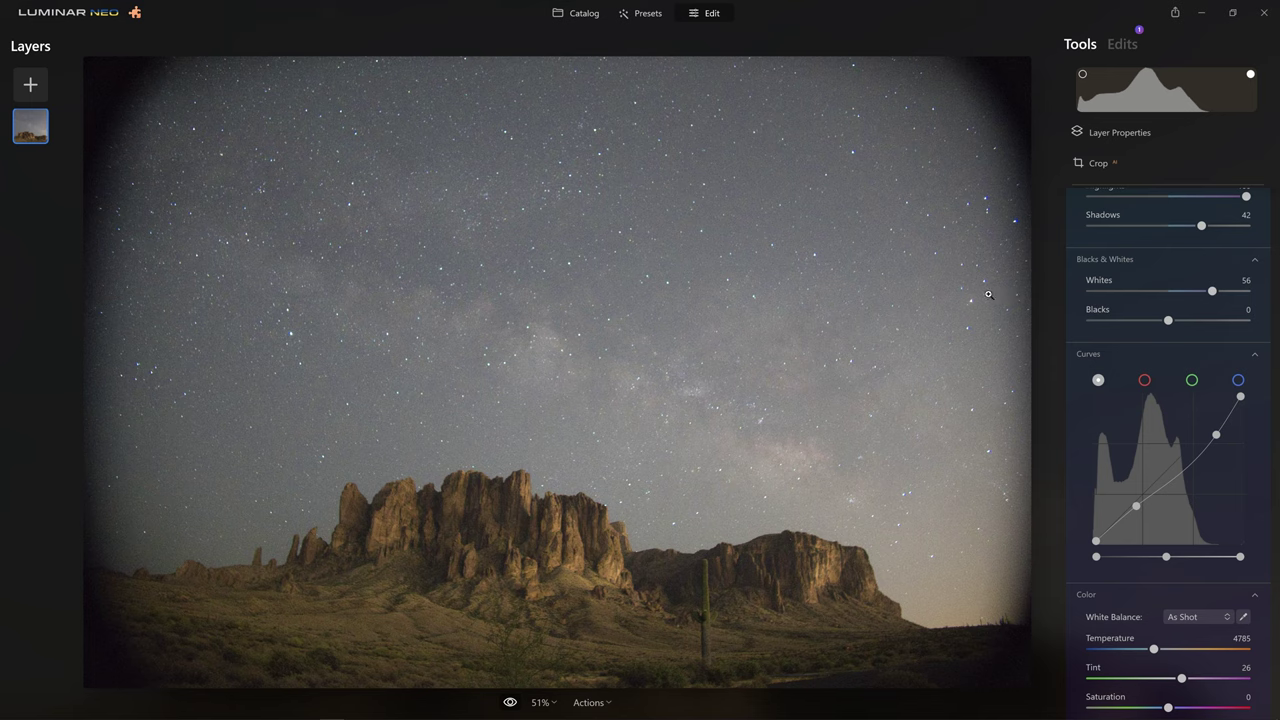
{"action": "key", "text": "backslash"}
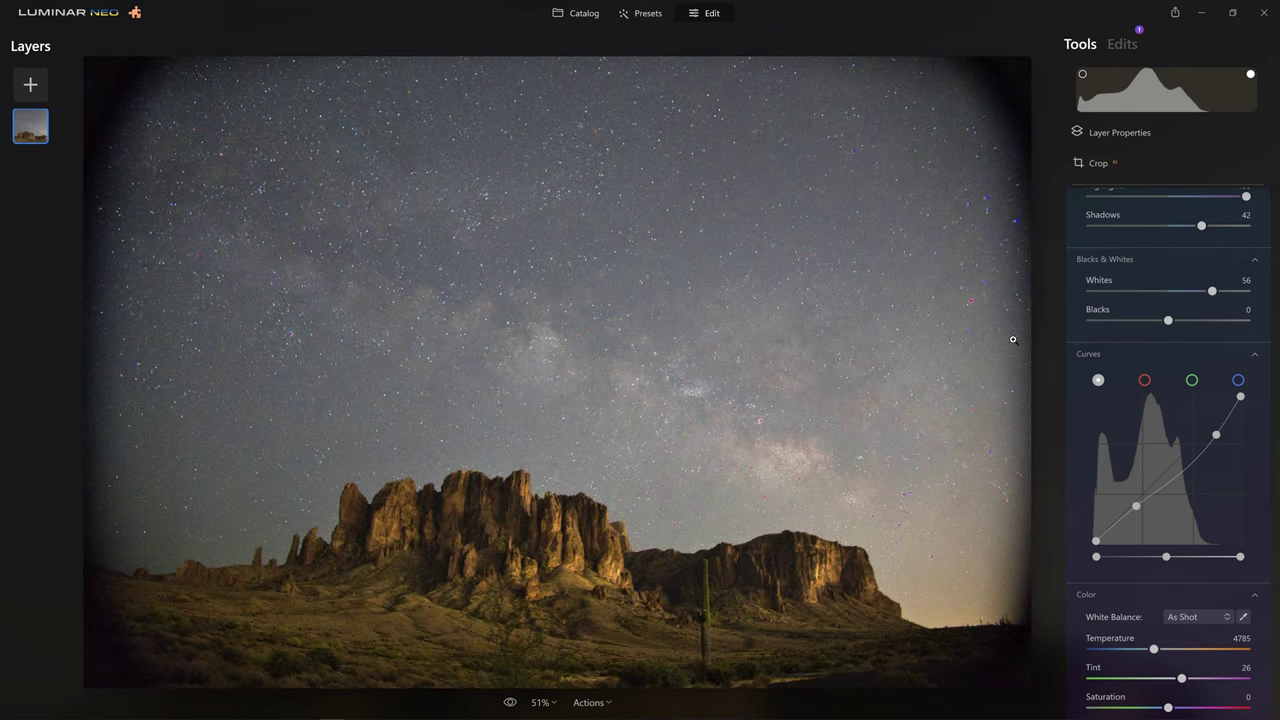
{"action": "scroll", "coordinate": [1124, 459], "scroll_direction": "down", "scroll_amount": 3}
{"action": "scroll", "coordinate": [1173, 424], "scroll_direction": "down", "scroll_amount": 2}
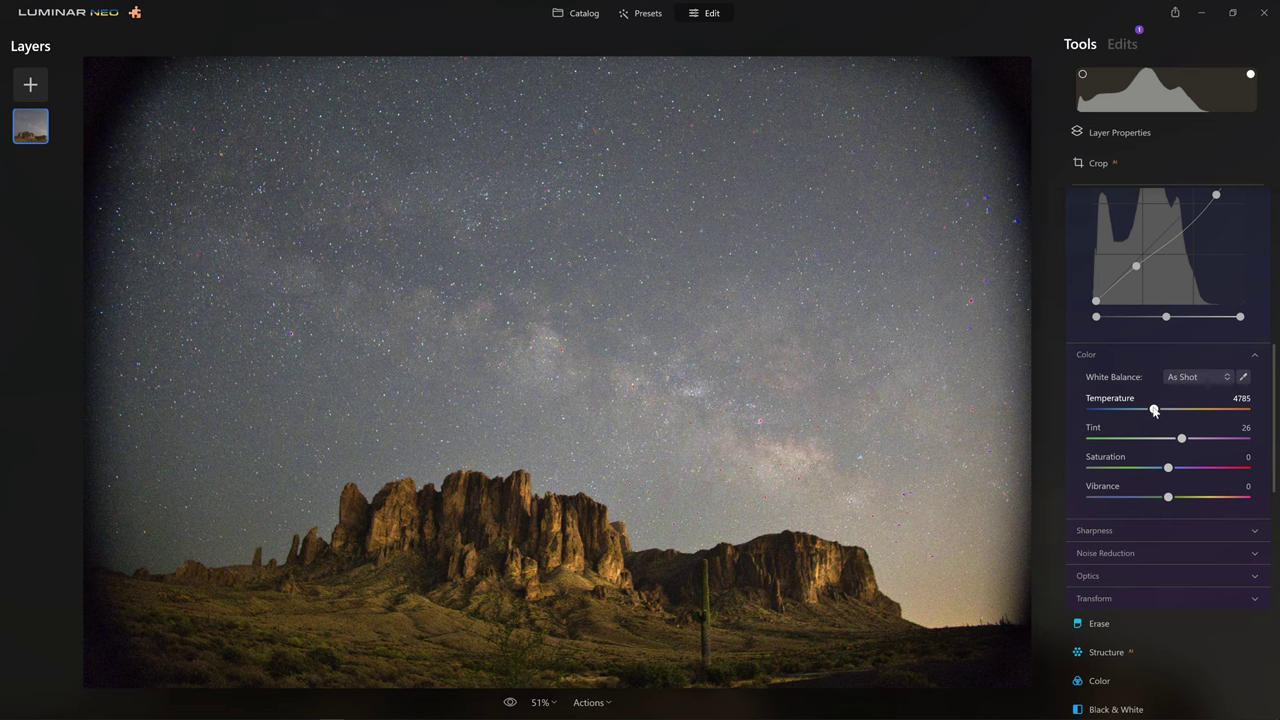
Step: Lower the Develop Color Temperature slider to 3999
{"action": "left_click_drag", "start_coordinate": [1155, 410], "coordinate": [1145, 416]}
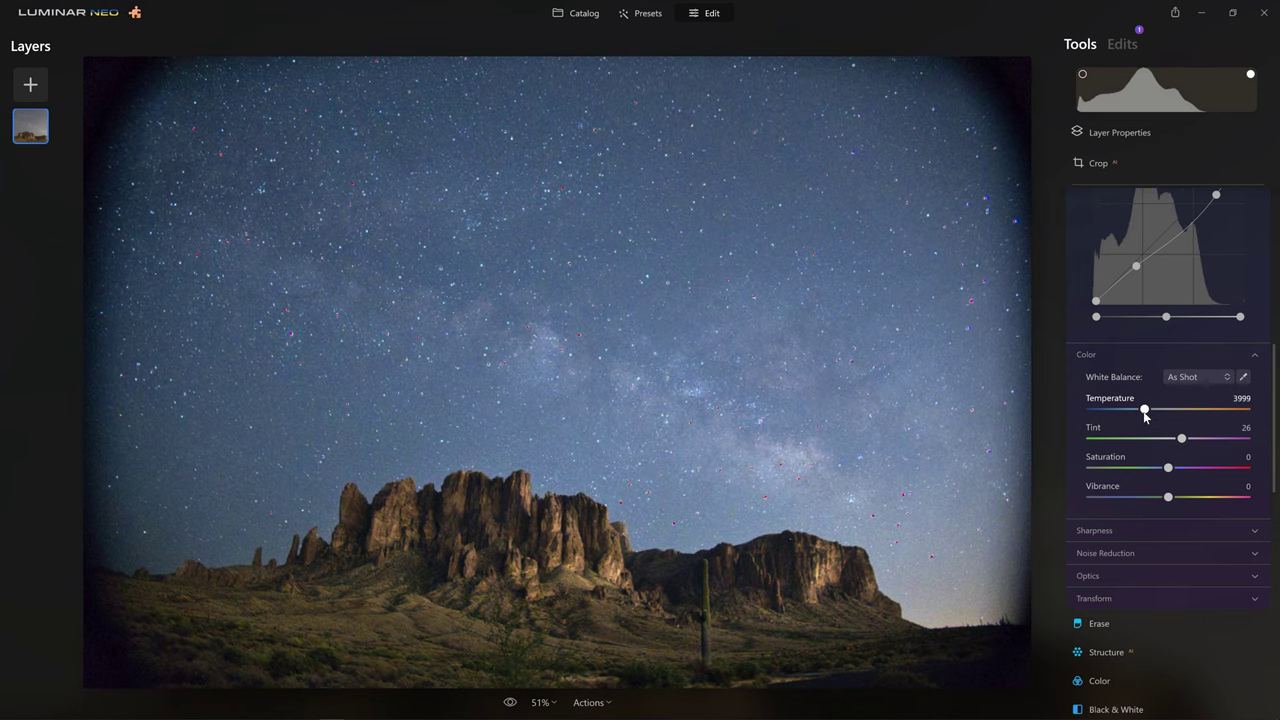